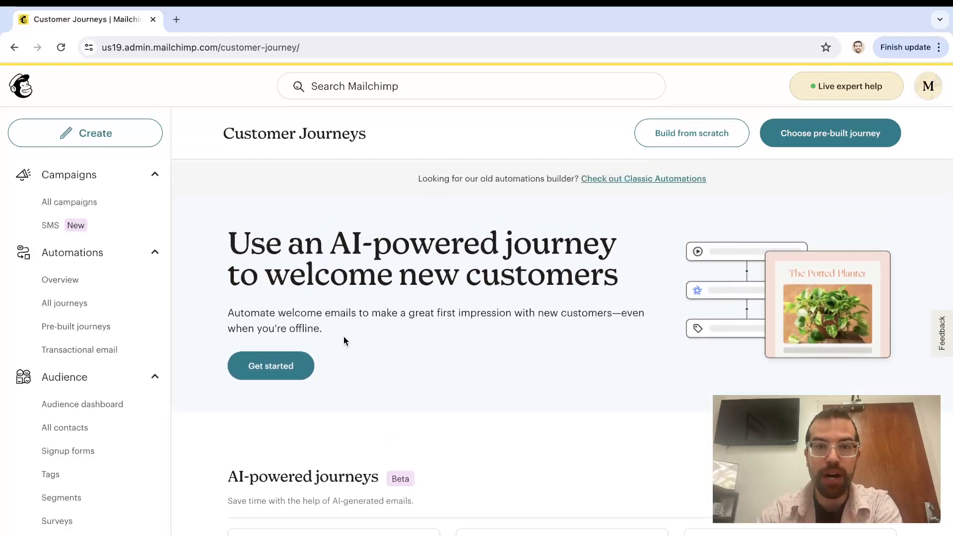
scroll(476, 359, down, 1)
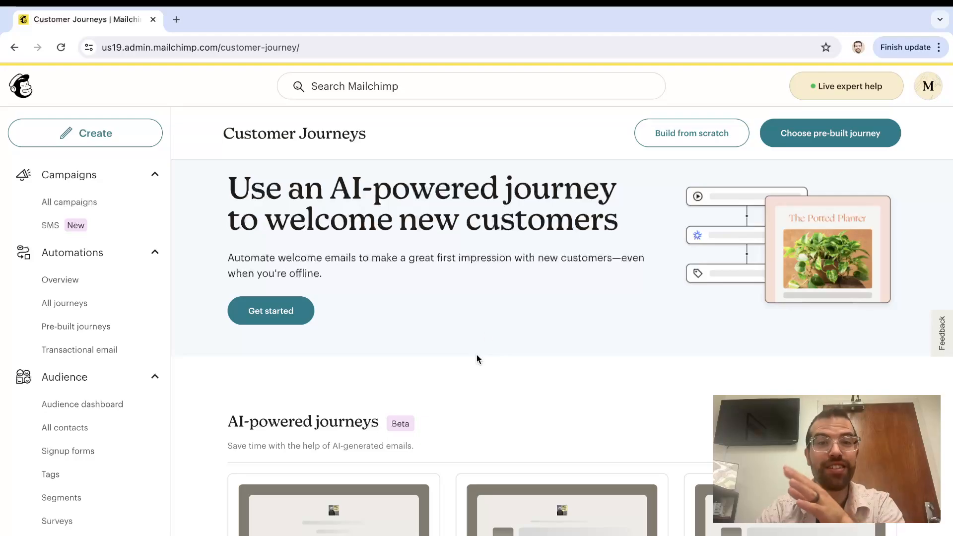
Start the AI-generated Welcome new contacts journey and open its welcome email in the editor
scroll(469, 357, down, 3)
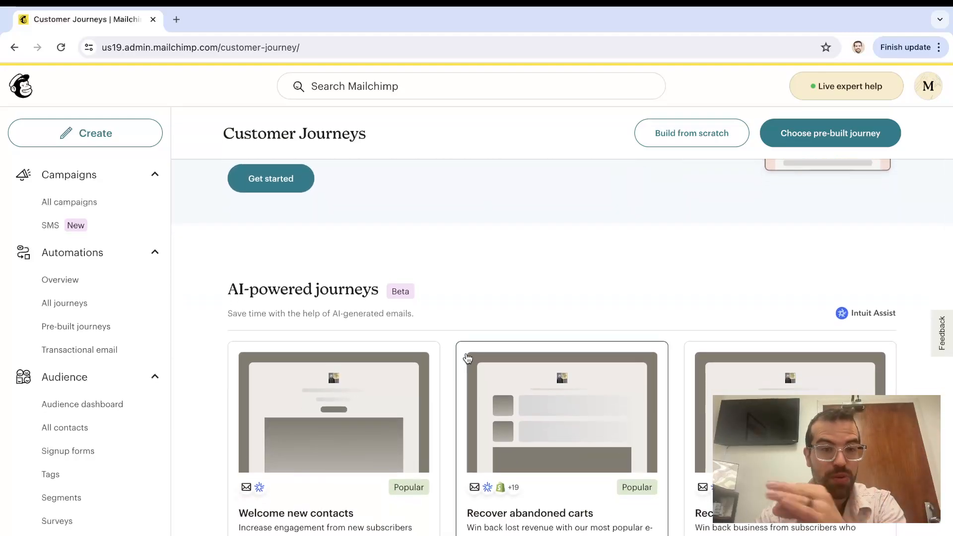
scroll(346, 432, down, 1)
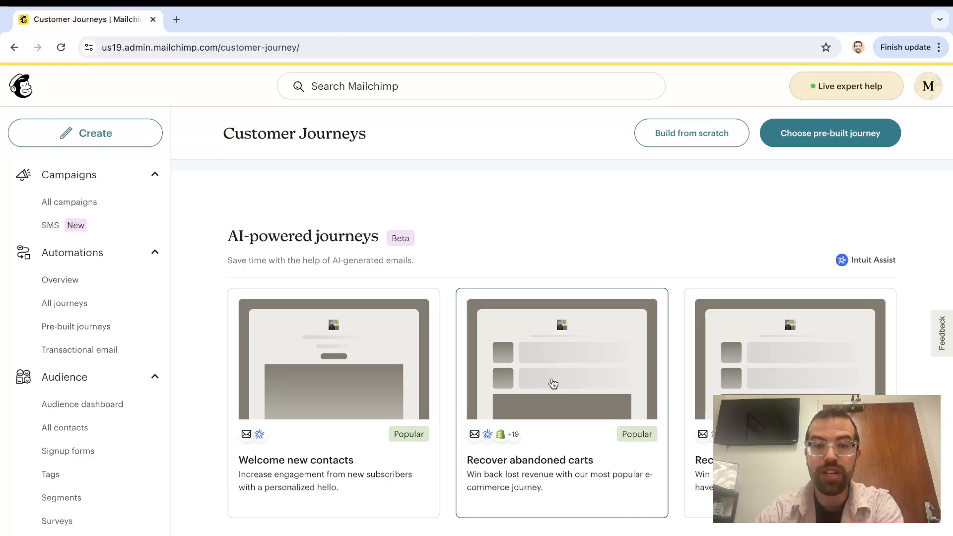
scroll(554, 384, down, 1)
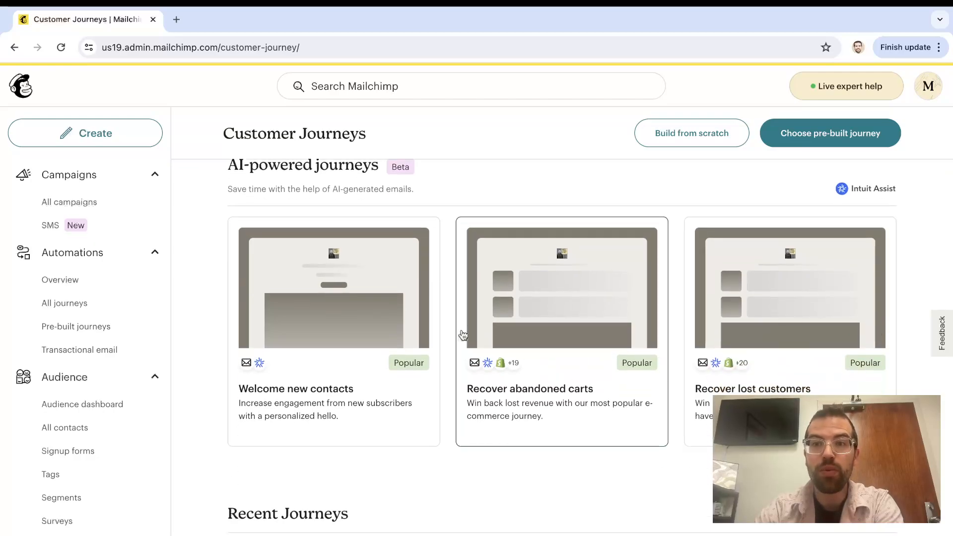
click(329, 352)
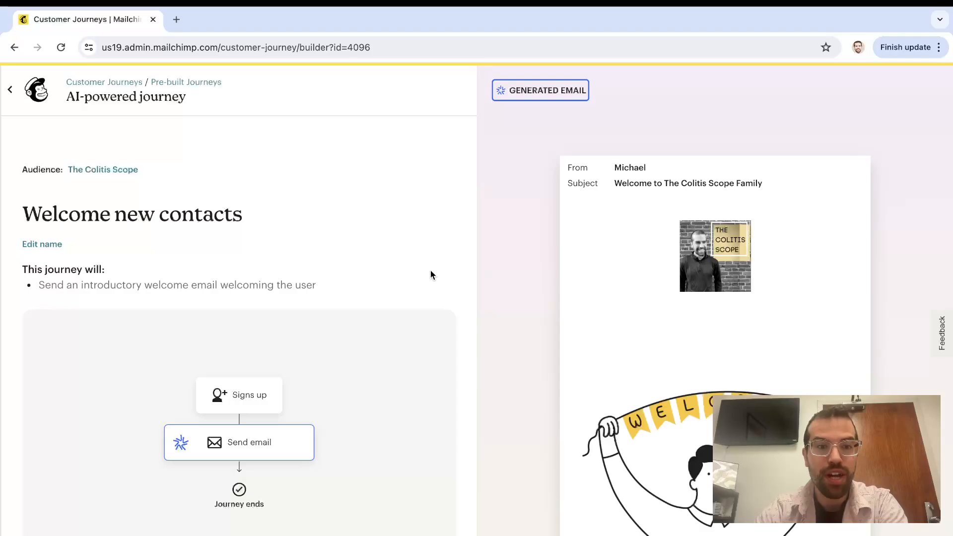
scroll(729, 288, down, 3)
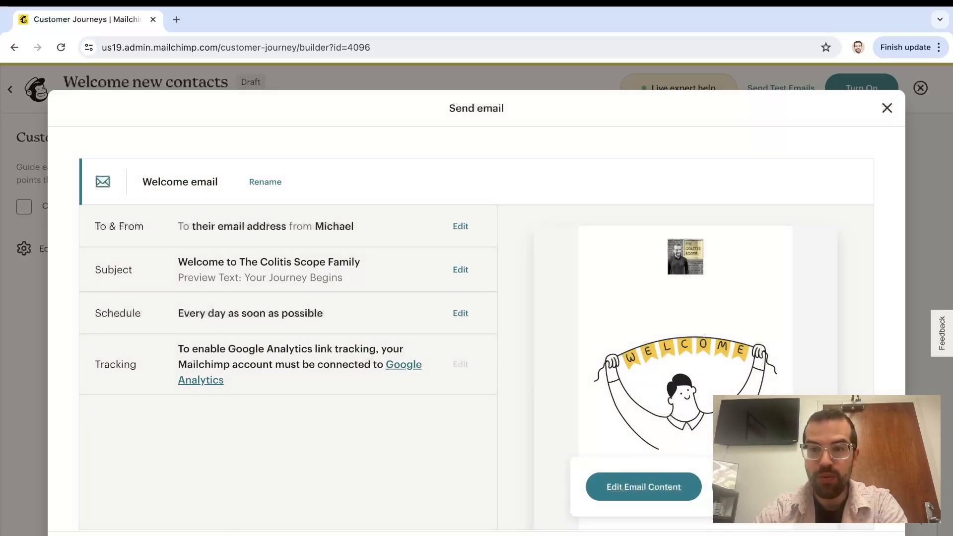
click(666, 485)
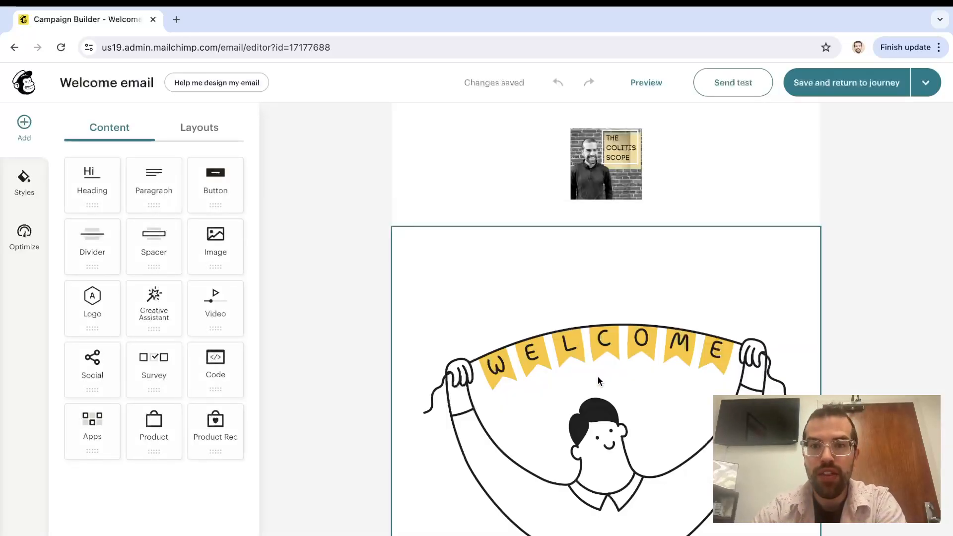
Replace the welcome illustration with the photo of a doctor holding a spine
click(598, 381)
click(574, 215)
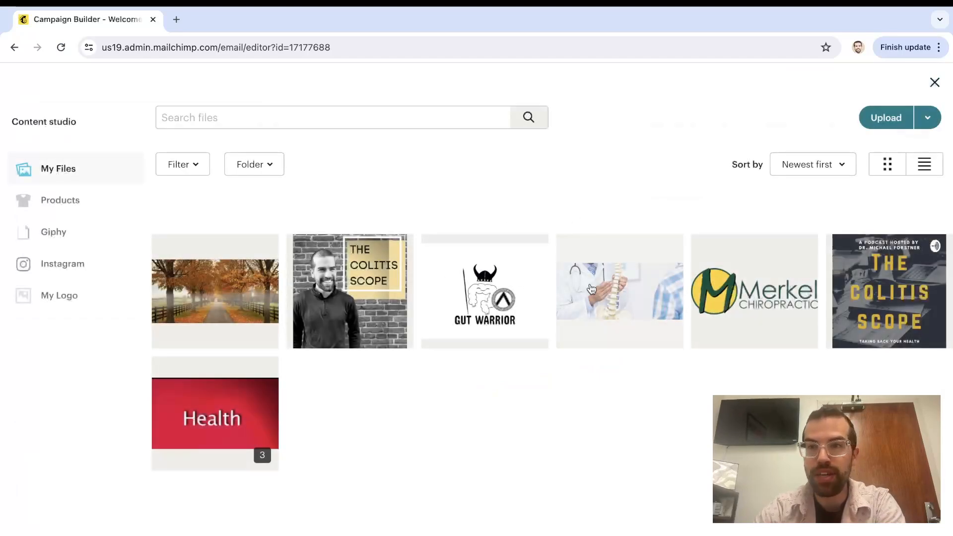
click(575, 285)
click(916, 126)
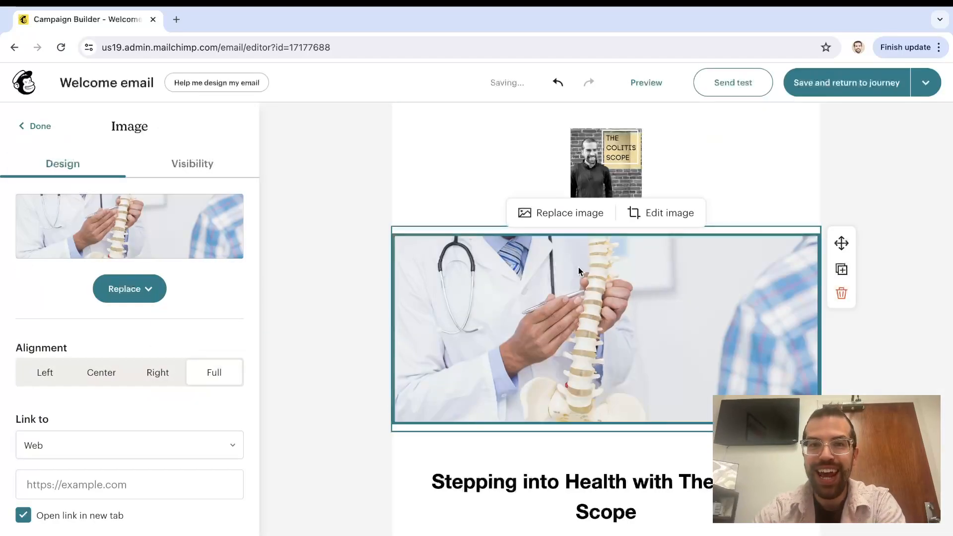
click(340, 225)
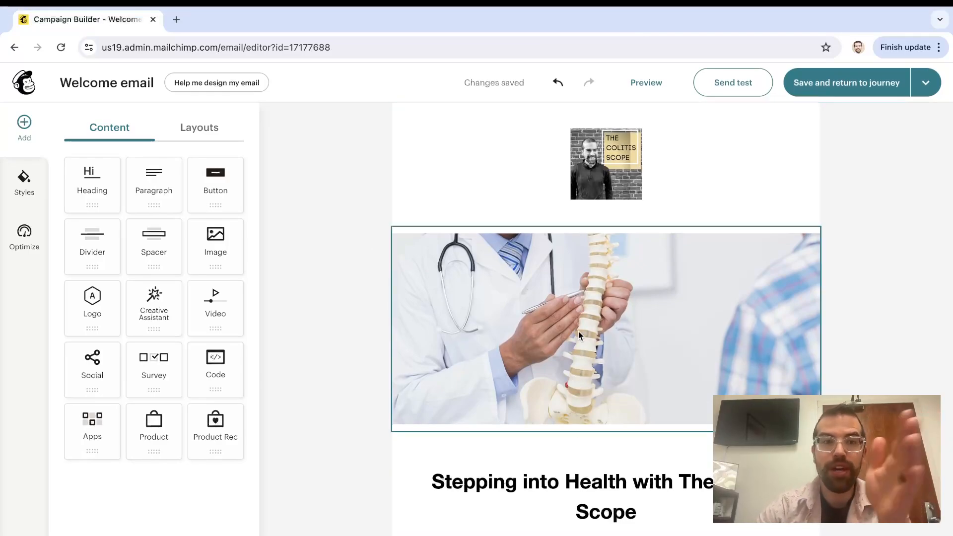
Delete the image blocks below the logo so the heading follows it directly
drag(211, 240, 550, 225)
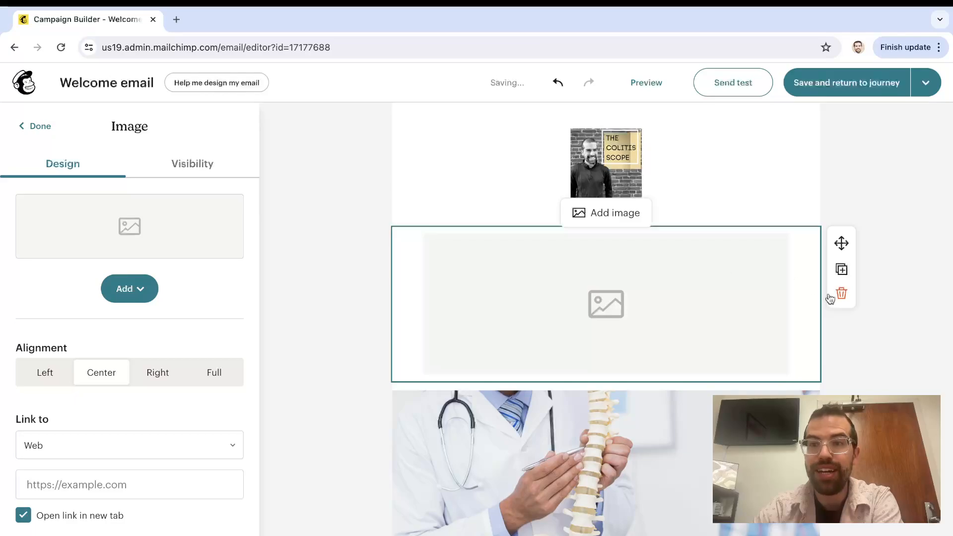
click(841, 294)
click(686, 317)
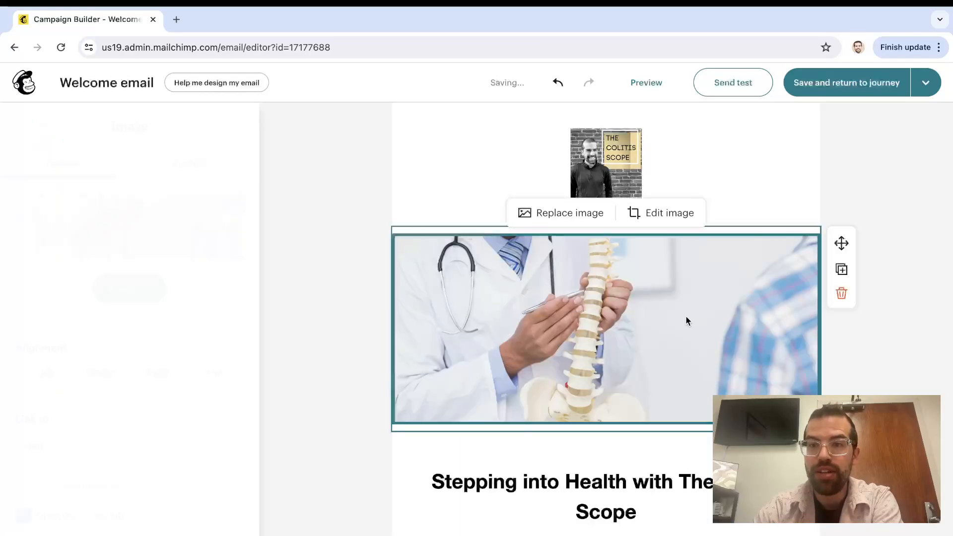
click(842, 294)
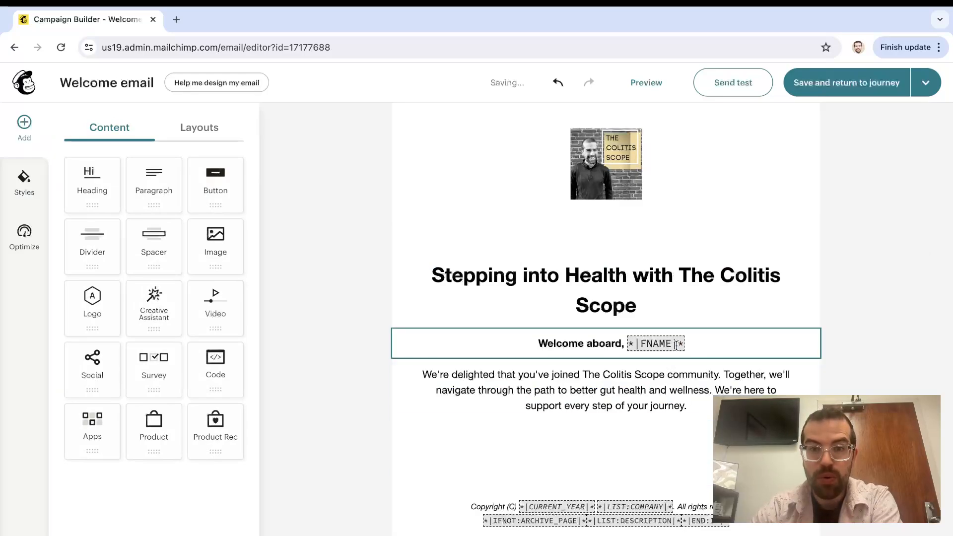
scroll(677, 430, down, 1)
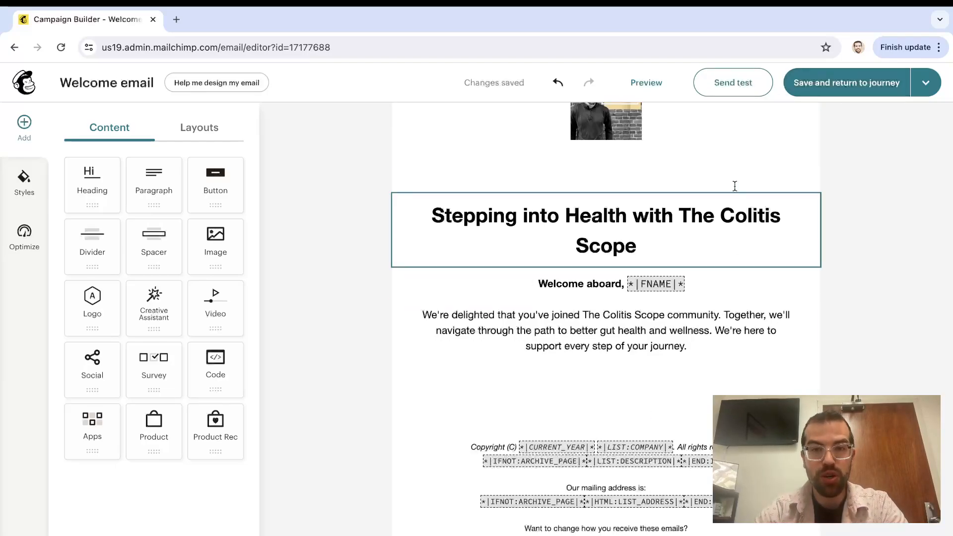
Save the edited welcome email and go back to the Welcome new contacts journey
scroll(680, 328, up, 1)
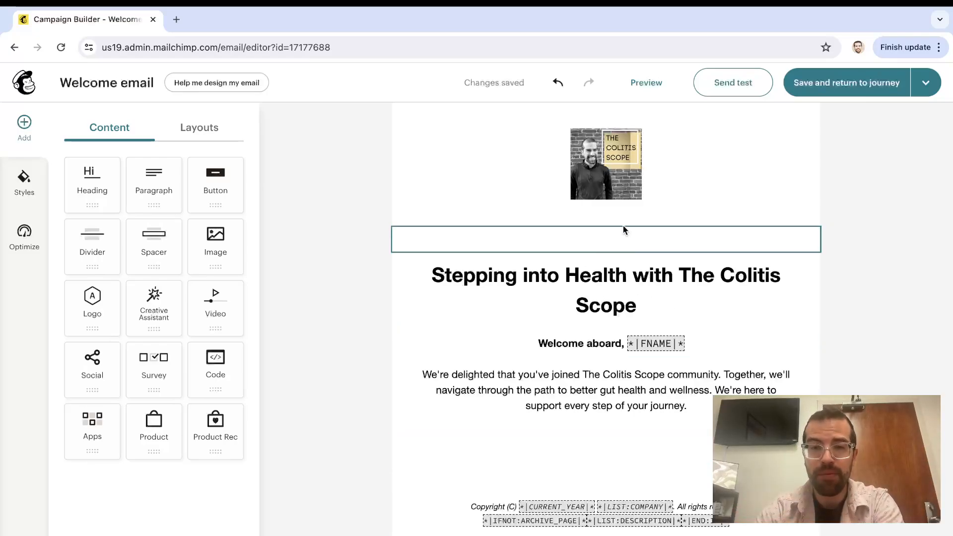
click(862, 89)
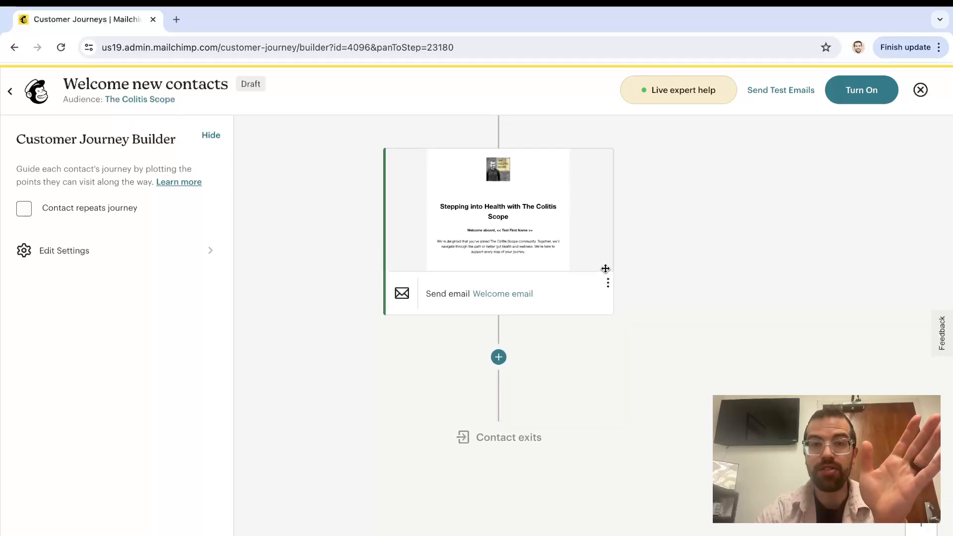
Scroll the journey canvas to review the signup trigger, Welcome email and exit steps
scroll(650, 190, up, 4)
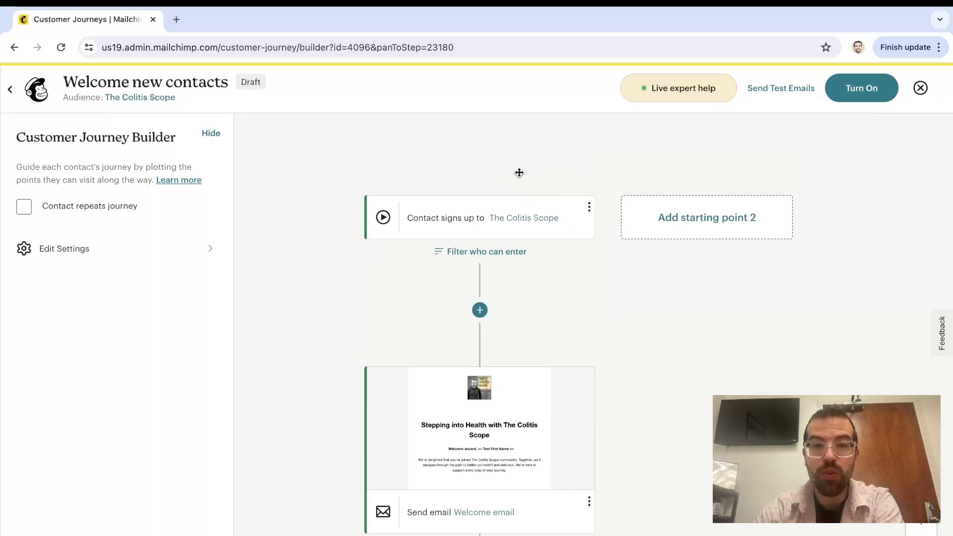
scroll(551, 341, down, 1)
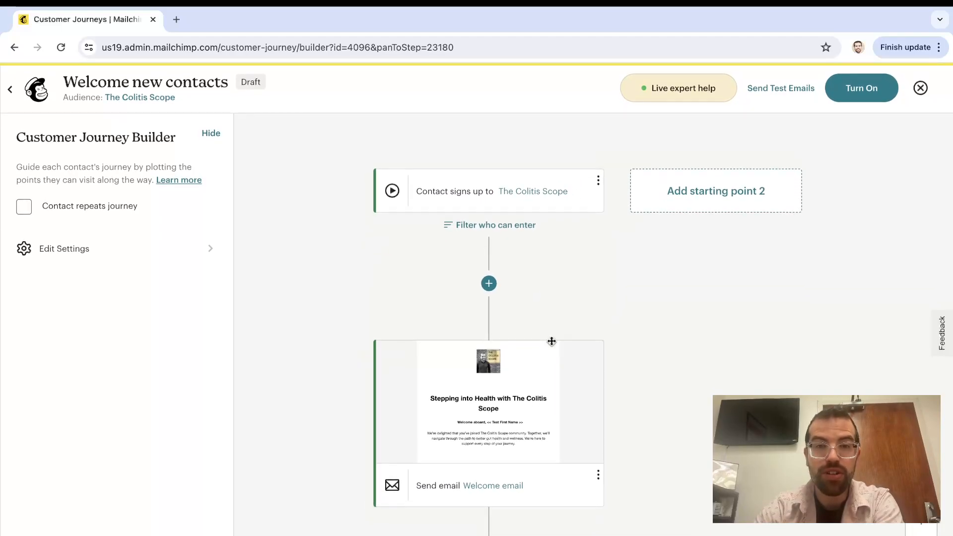
scroll(537, 293, down, 2)
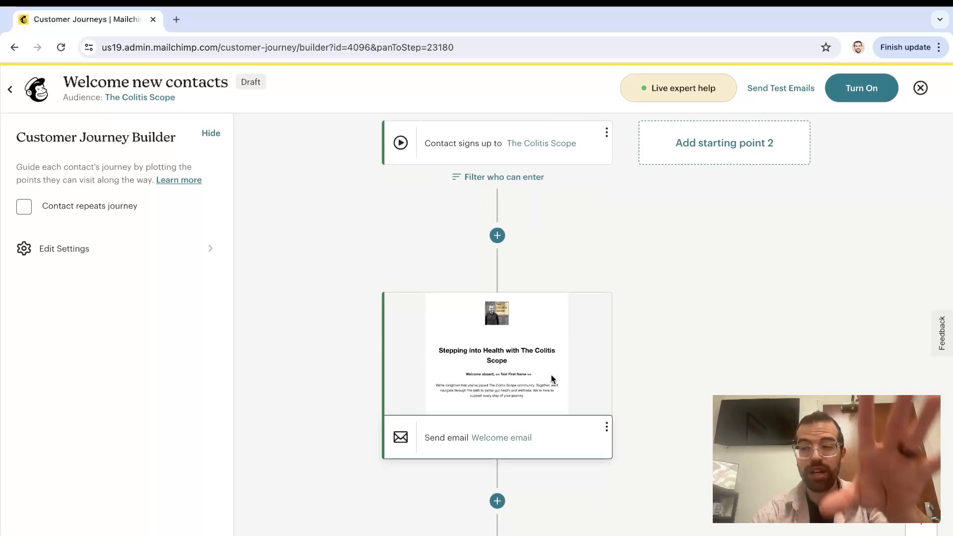
scroll(641, 305, down, 2)
scroll(640, 305, down, 3)
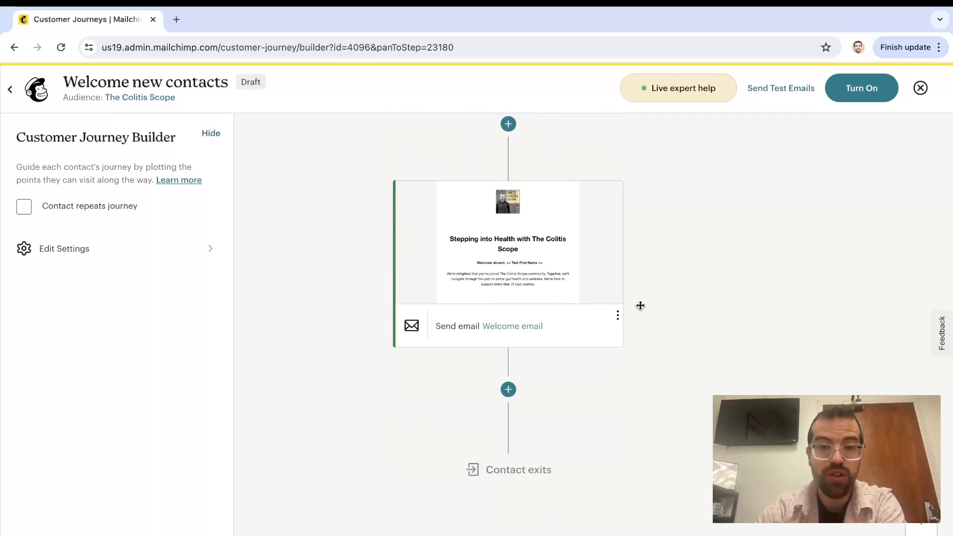
Insert a 1 day Time delay step after the Welcome email
click(512, 394)
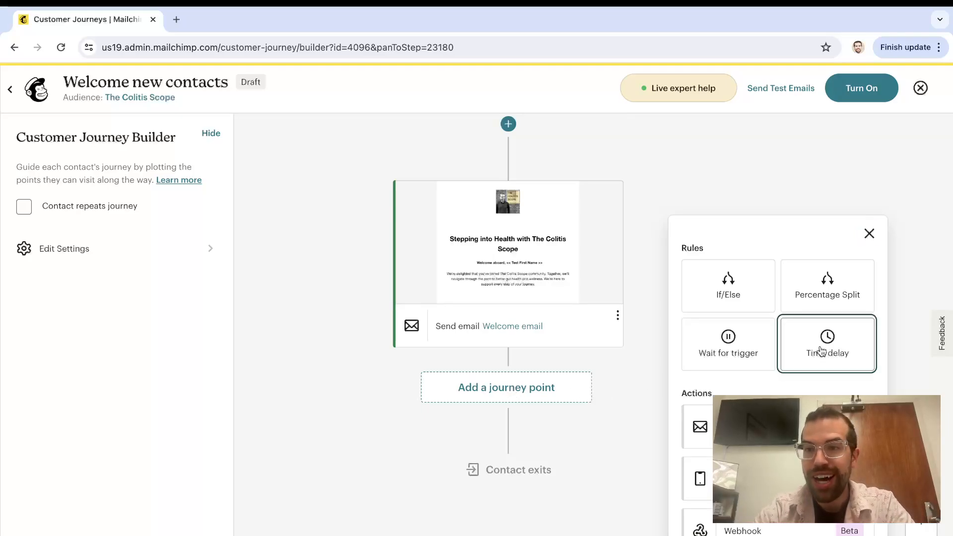
click(823, 351)
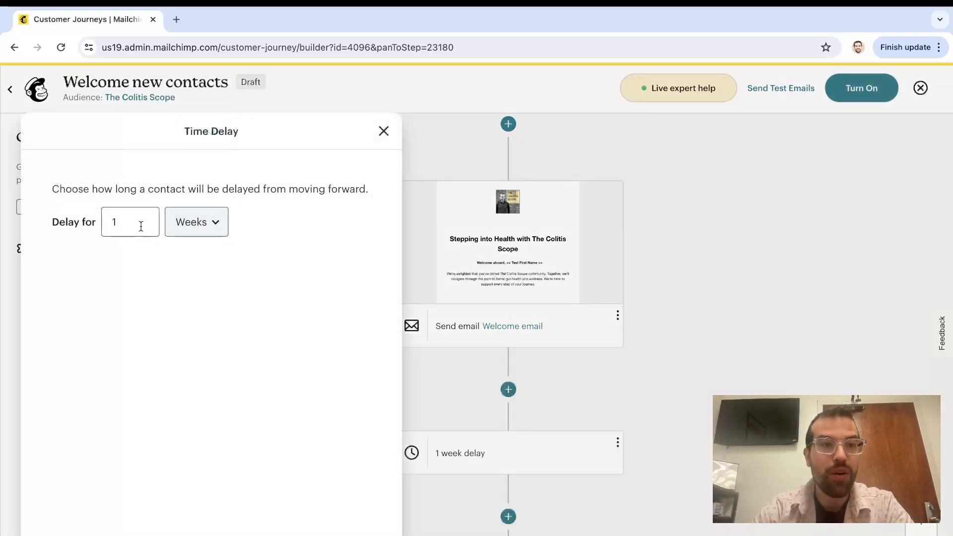
click(197, 226)
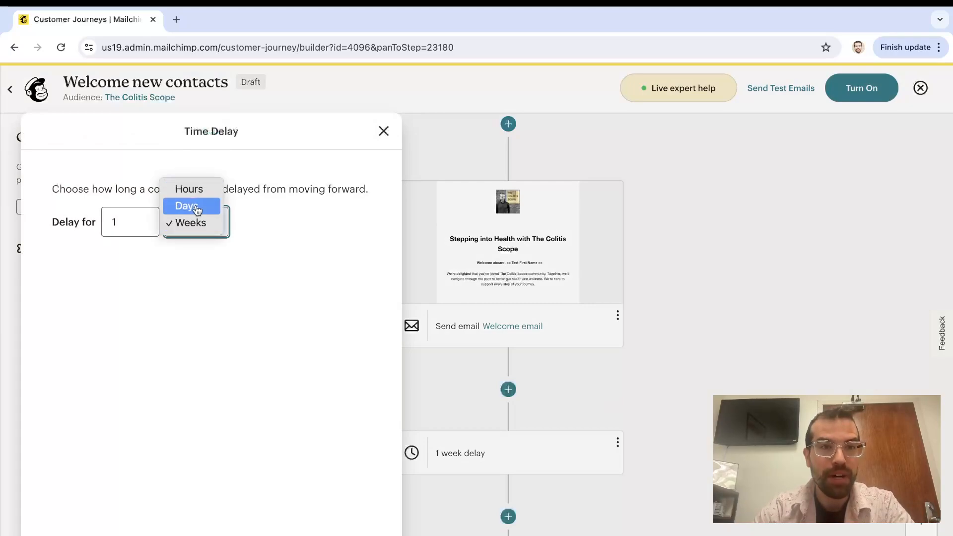
click(197, 209)
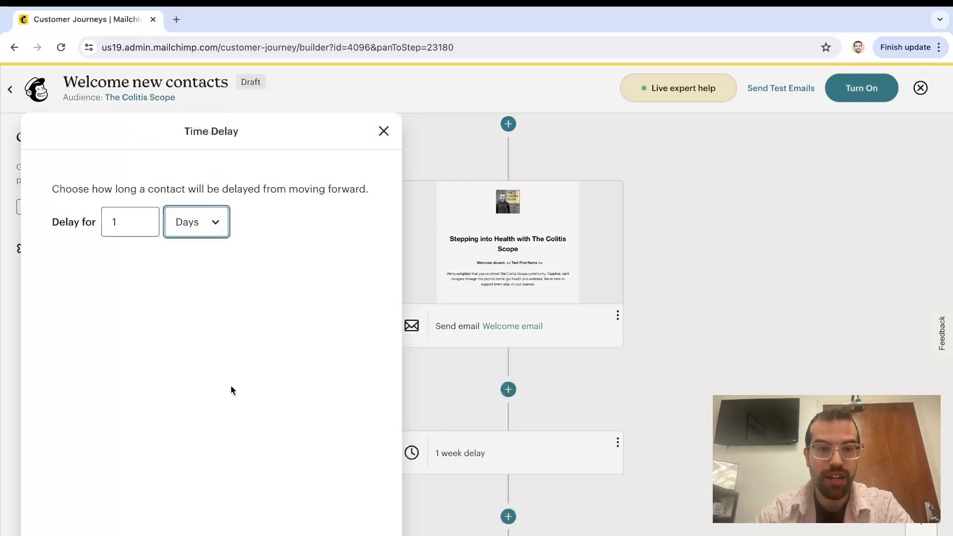
click(348, 534)
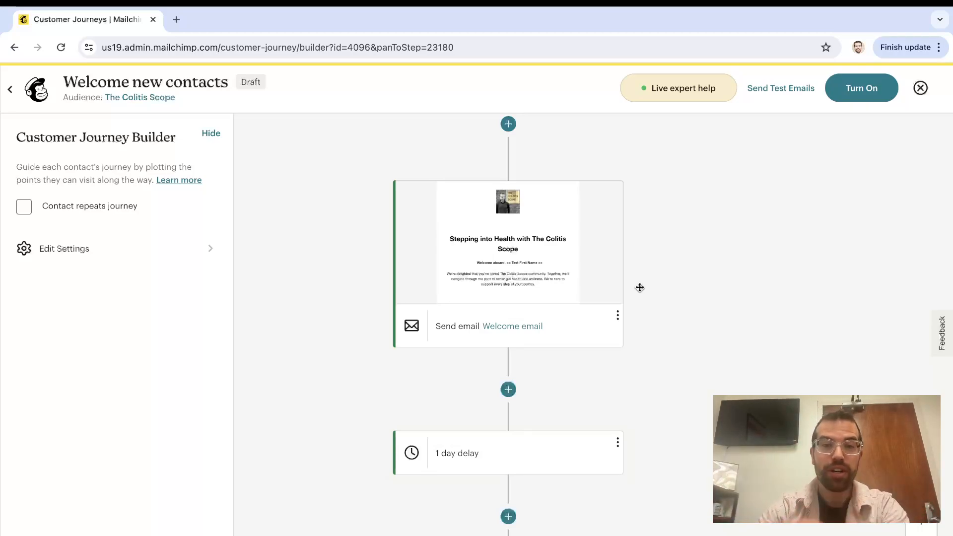
Add a Send email step after the 1 day delay
scroll(635, 388, down, 2)
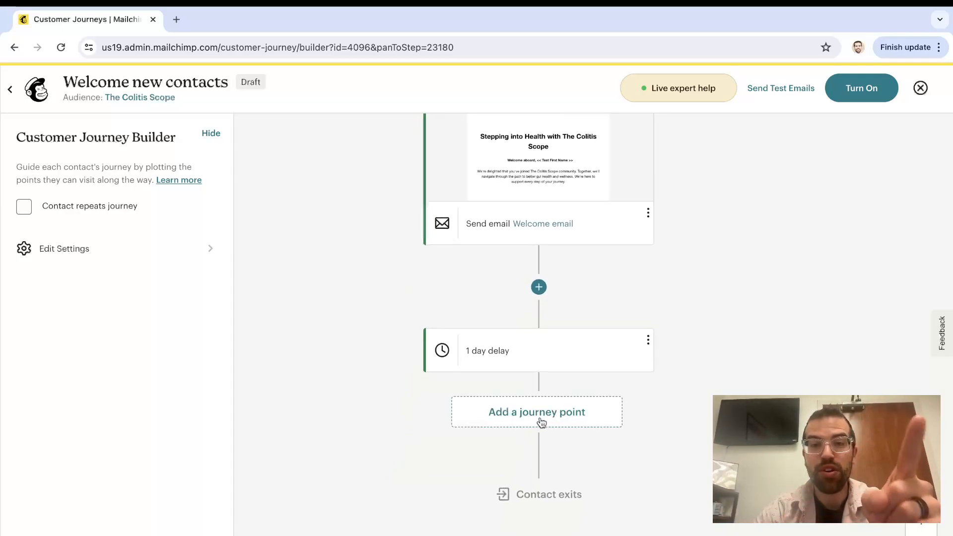
click(542, 423)
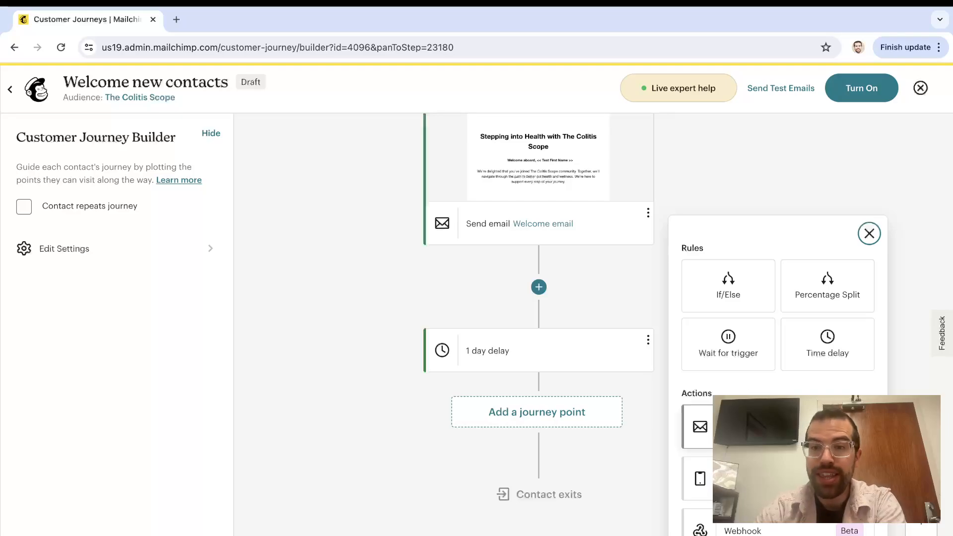
click(699, 427)
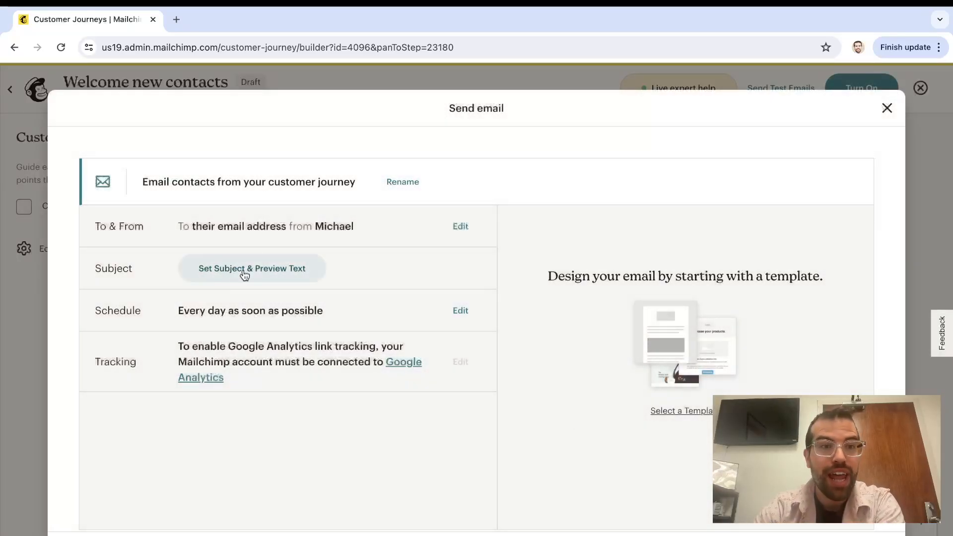
Give the second email the subject 'This is just a test' with suggested preview text, and save
click(233, 269)
click(232, 346)
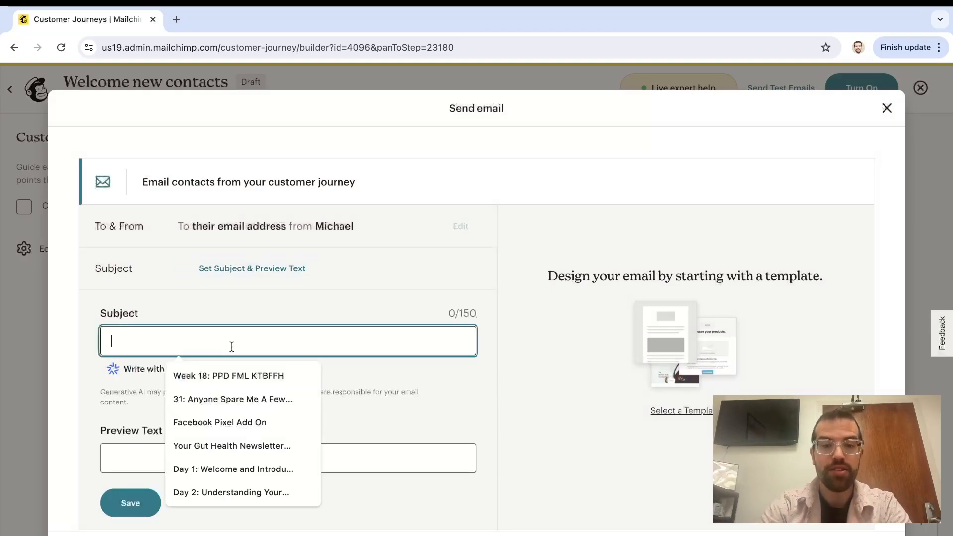
text(This is just a test)
click(198, 462)
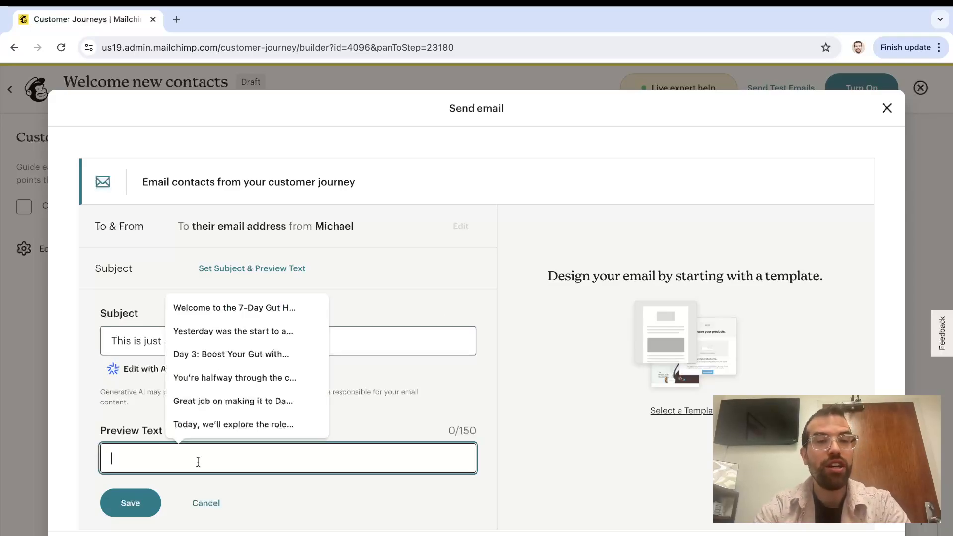
click(245, 401)
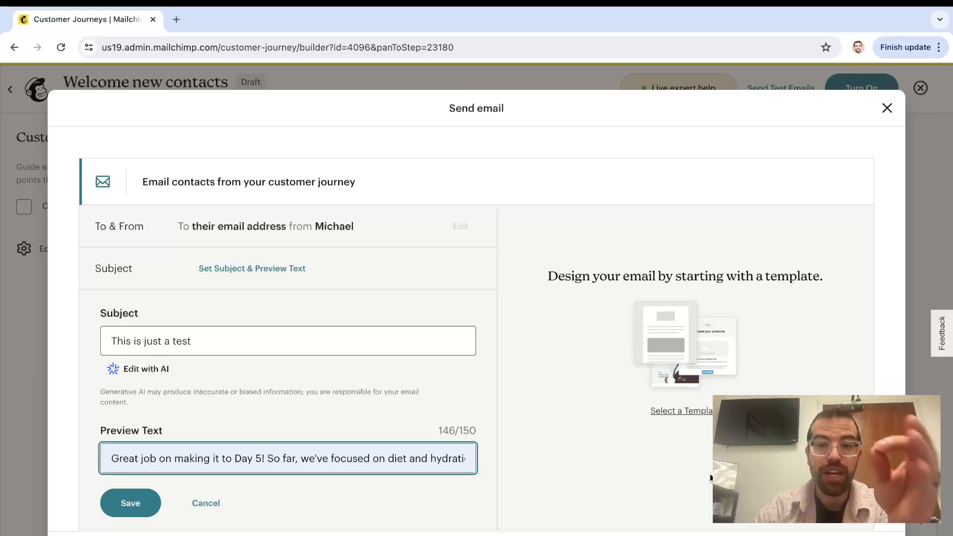
click(852, 534)
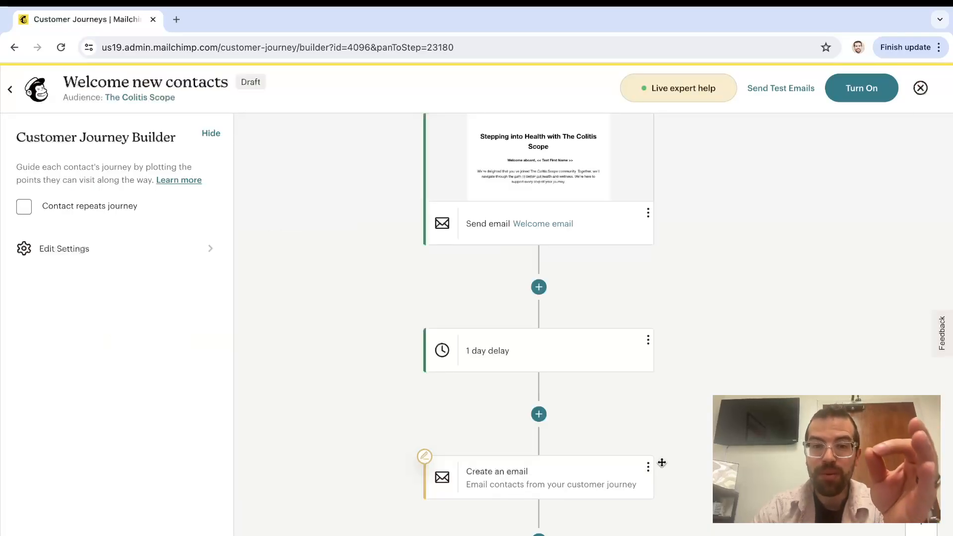
scroll(591, 480, down, 3)
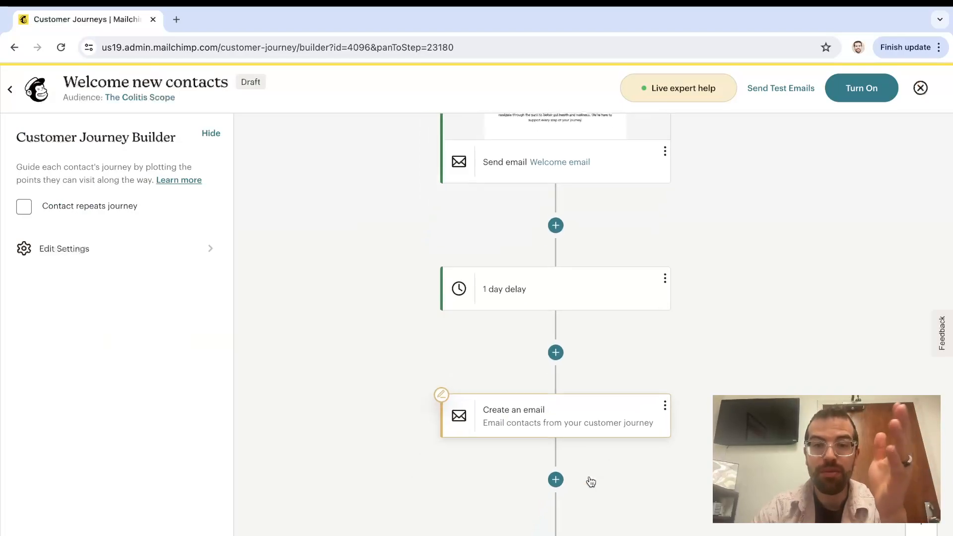
Browse the second email's templates with the industry and Dark style filters, then start from scratch
click(583, 367)
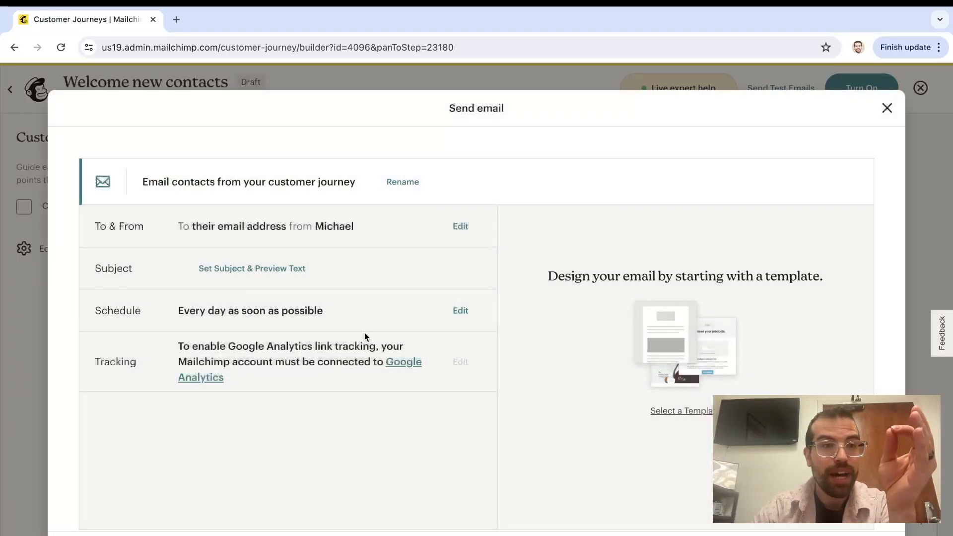
click(686, 412)
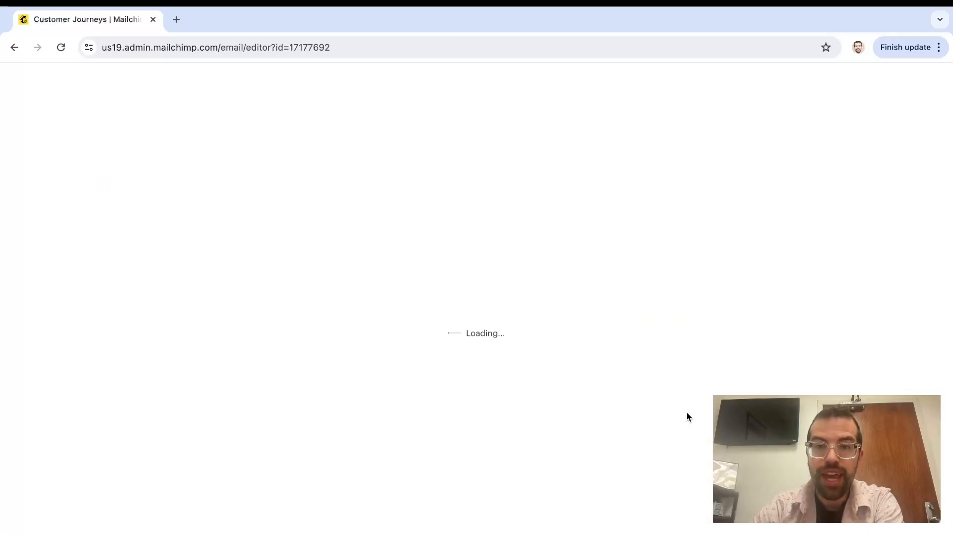
mouse_move(169, 389)
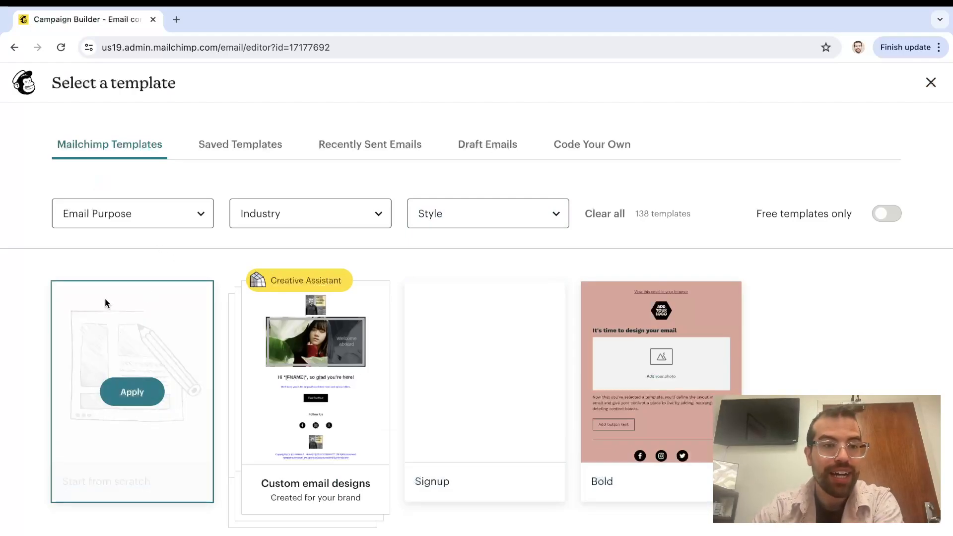
mouse_move(516, 385)
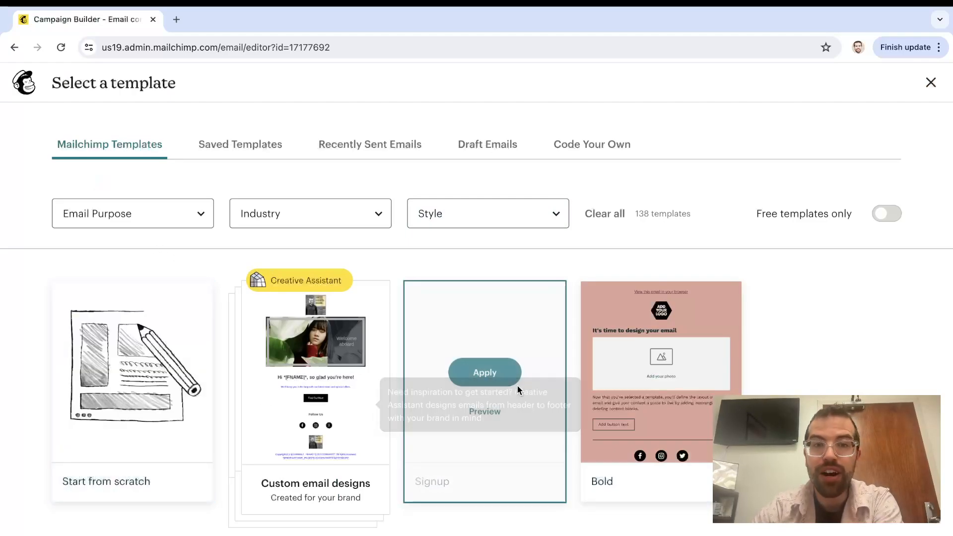
scroll(518, 385, down, 1)
click(362, 164)
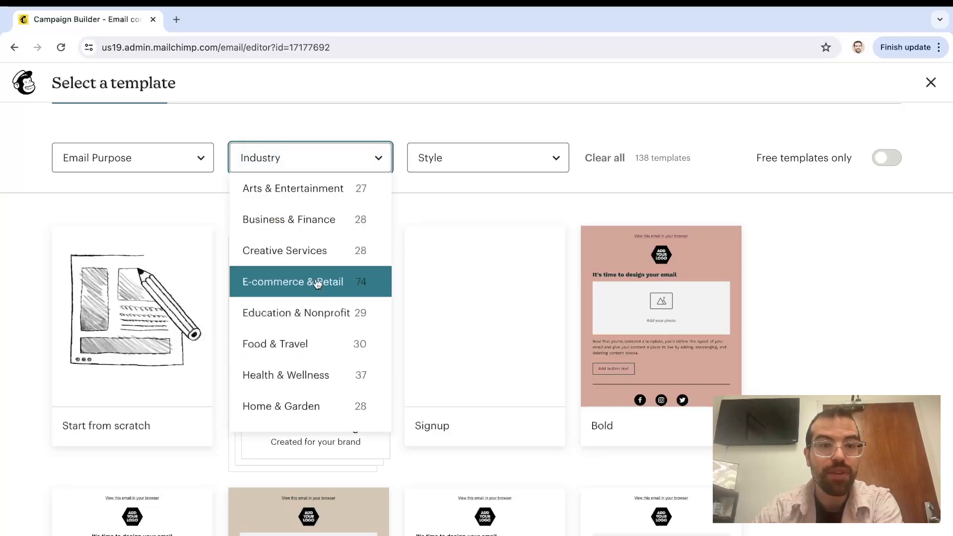
click(297, 381)
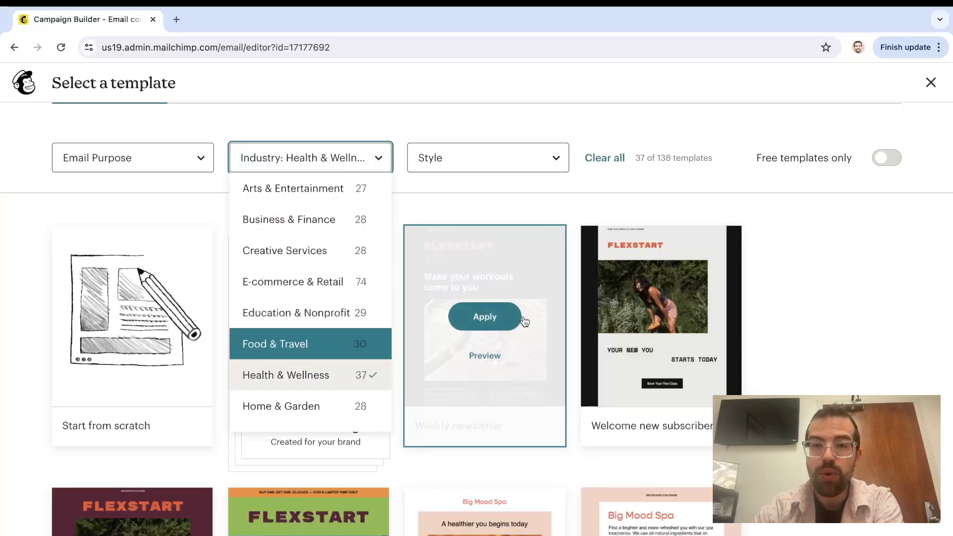
click(330, 230)
click(496, 159)
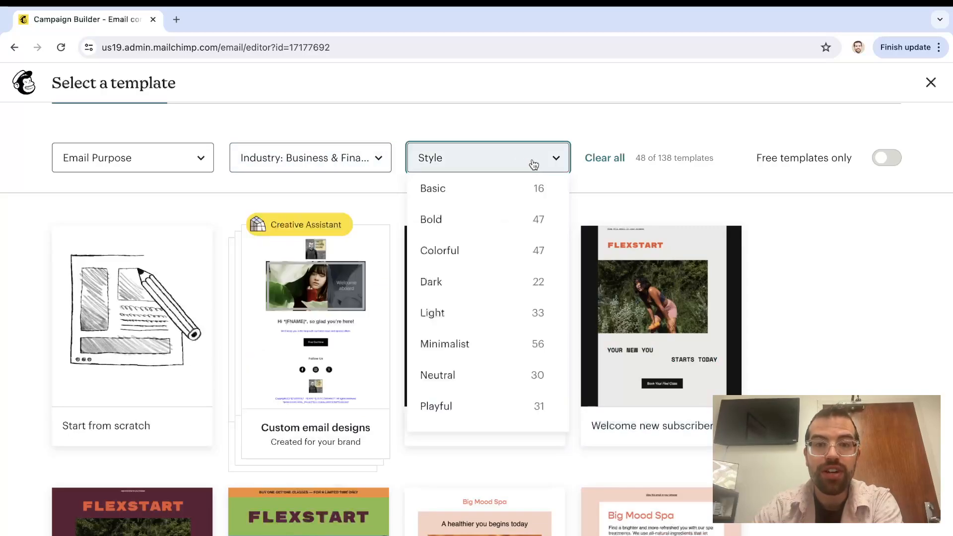
click(479, 289)
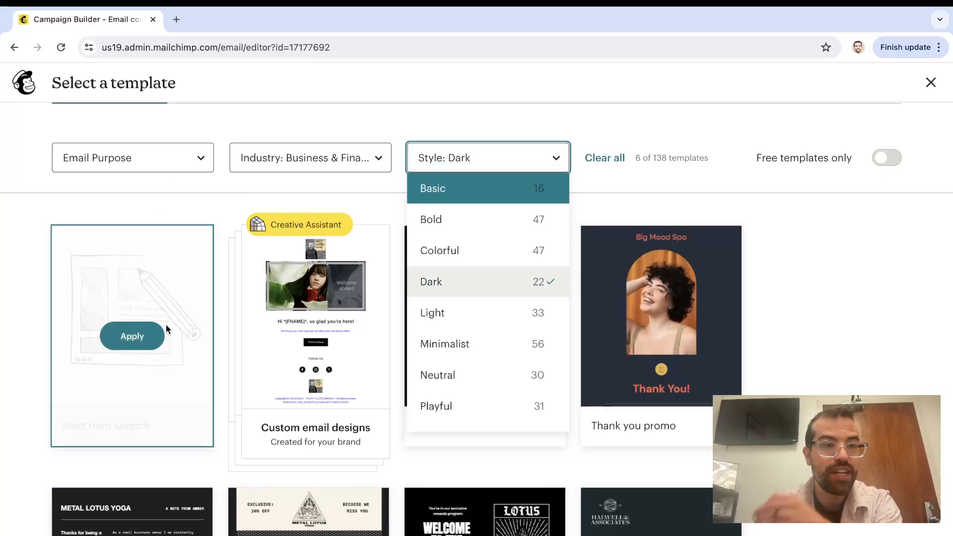
click(138, 336)
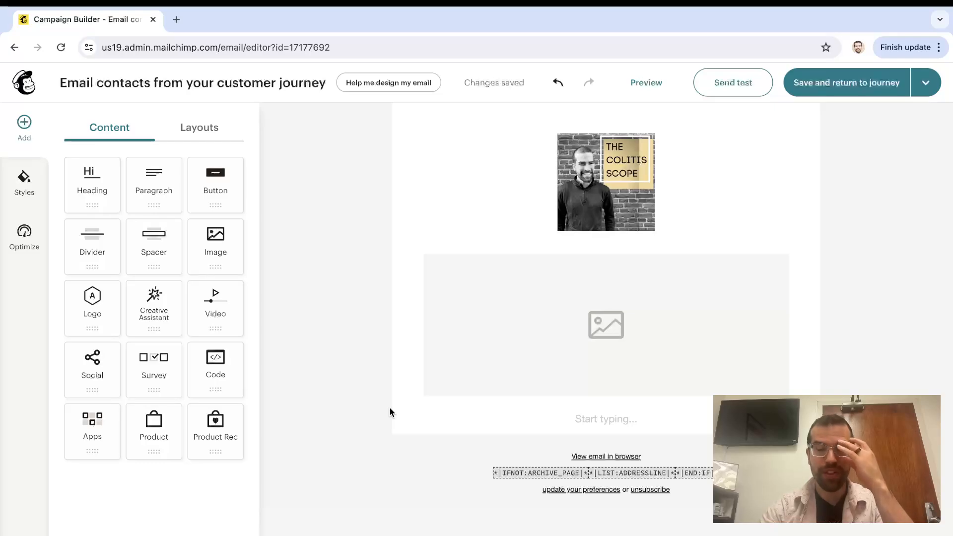
Add and remove an image block, then add a 'Hi there' paragraph to the email
drag(222, 252, 517, 258)
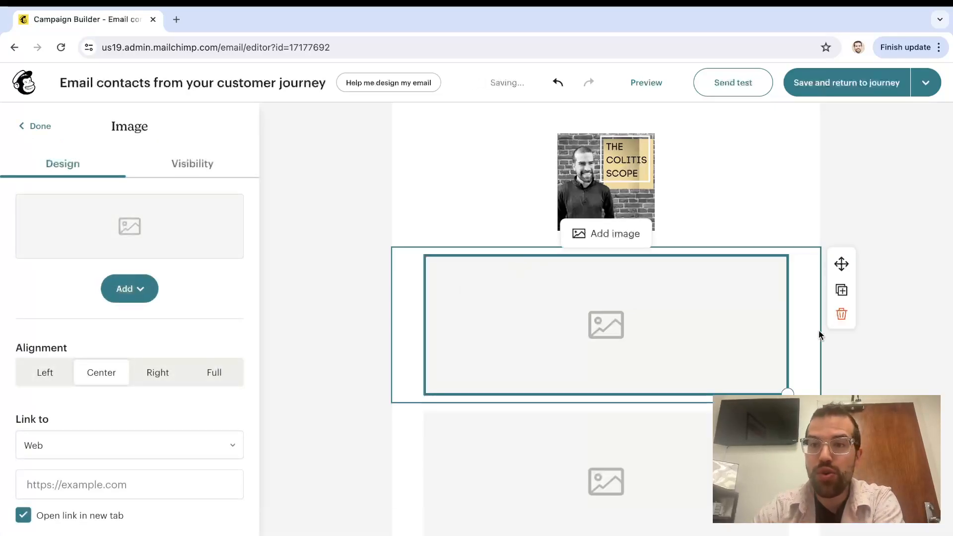
click(841, 314)
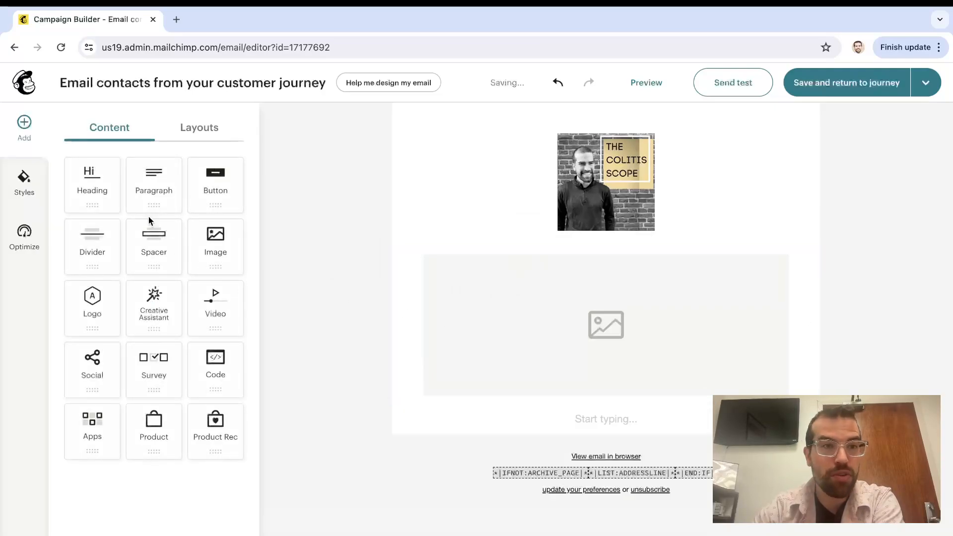
drag(144, 187, 511, 233)
text(Hi there)
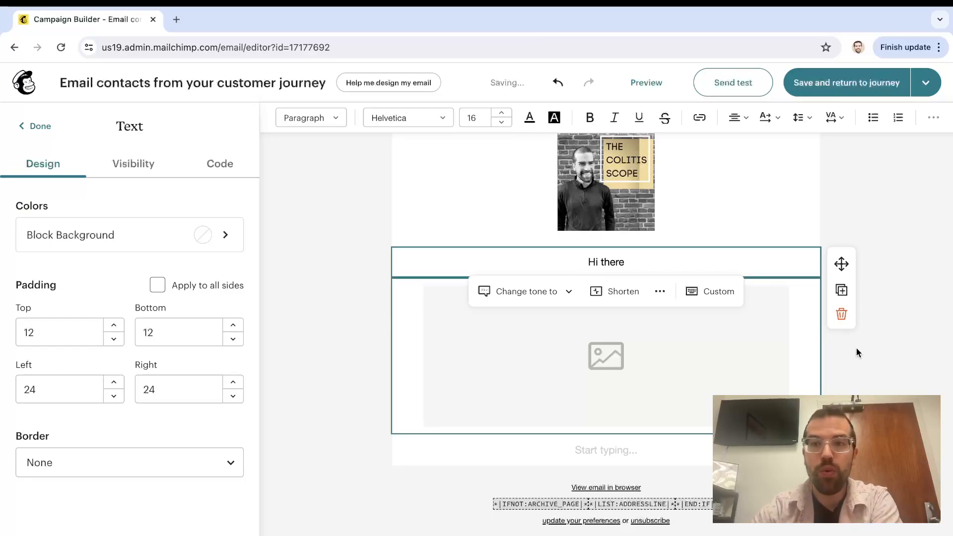
click(322, 266)
Add a 'Heading' block above Hi there and save the email back to the journey
drag(93, 186, 487, 220)
text(Heading)
click(374, 316)
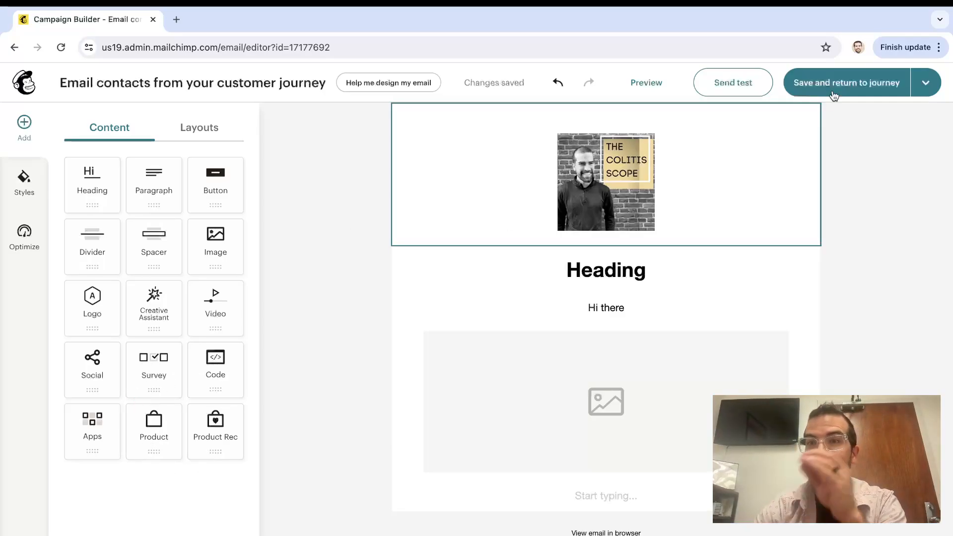
click(849, 84)
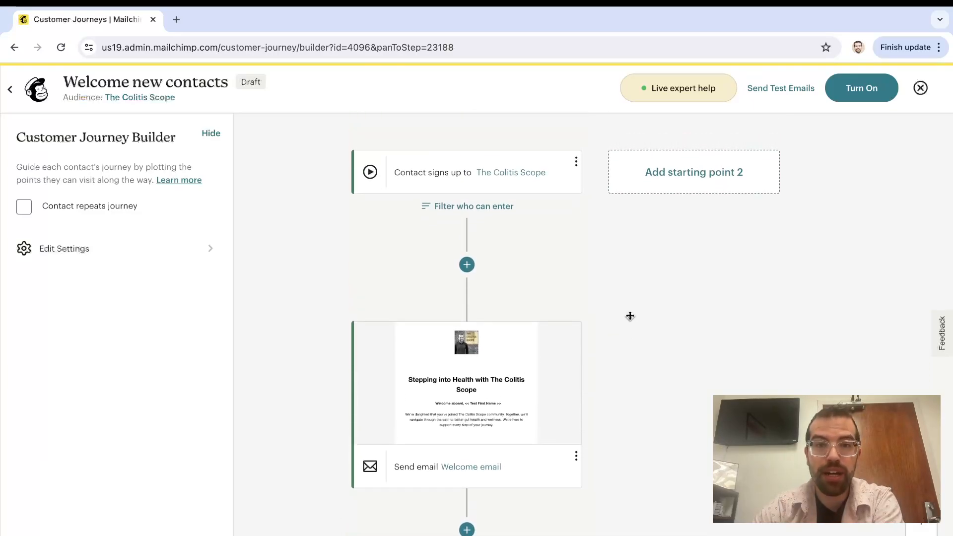
Scroll below the second email and bring up the step-type picker for a new journey point
mouse_move(490, 284)
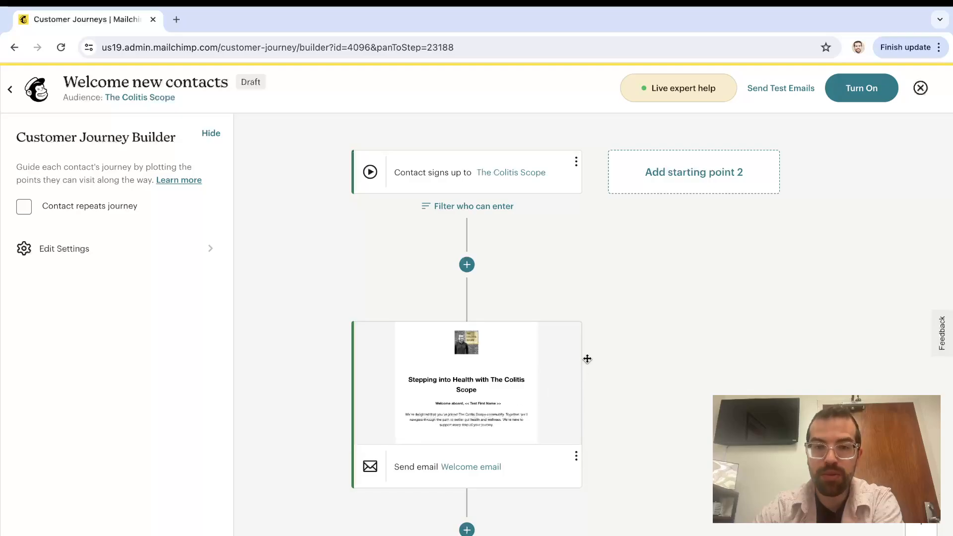
scroll(609, 336, down, 3)
scroll(609, 336, down, 2)
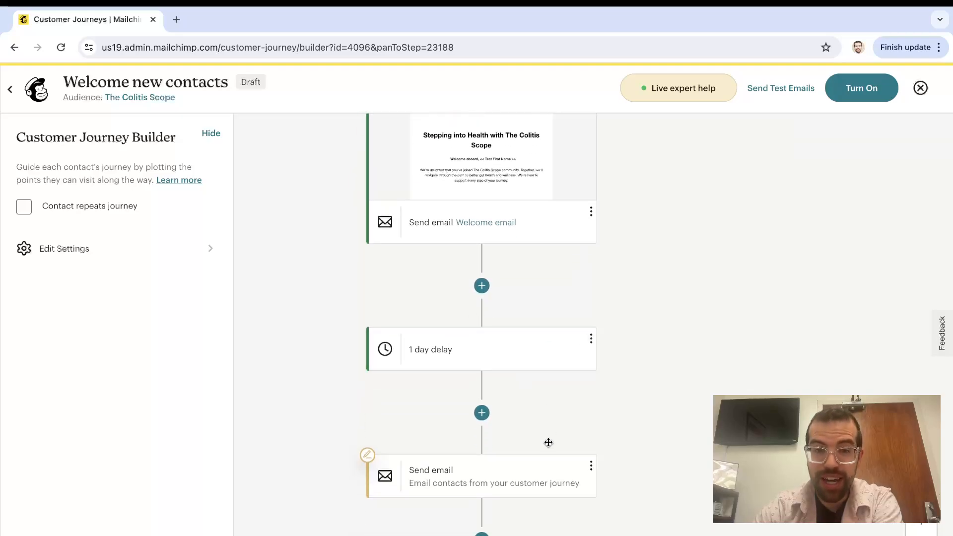
scroll(547, 442, down, 2)
scroll(551, 472, down, 2)
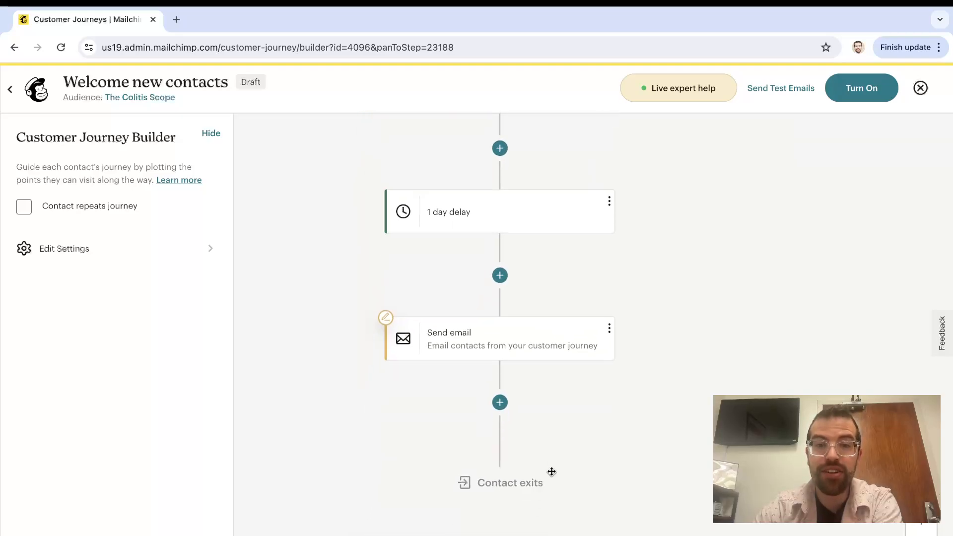
click(498, 379)
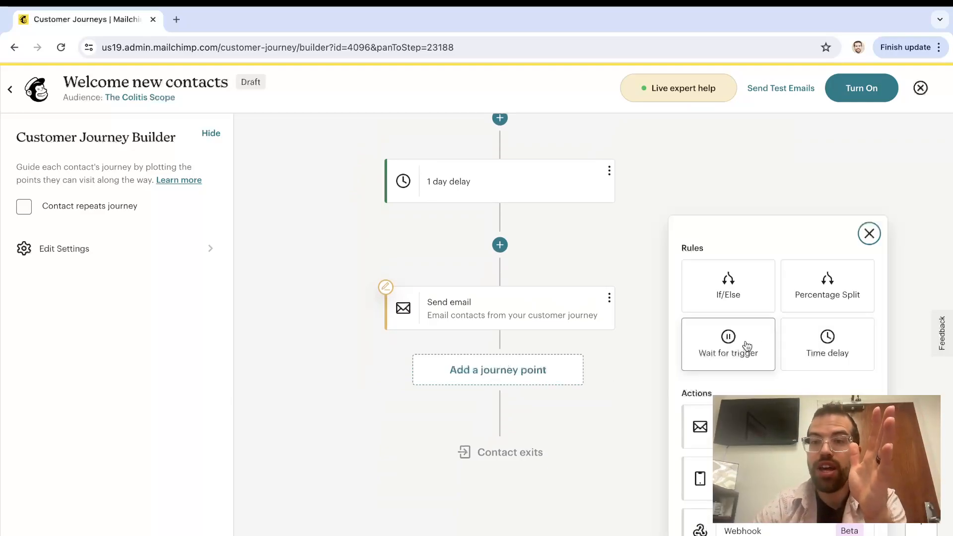
Add an If/Else rule: Email interaction opened any campaign sent within the last 1 month
click(734, 287)
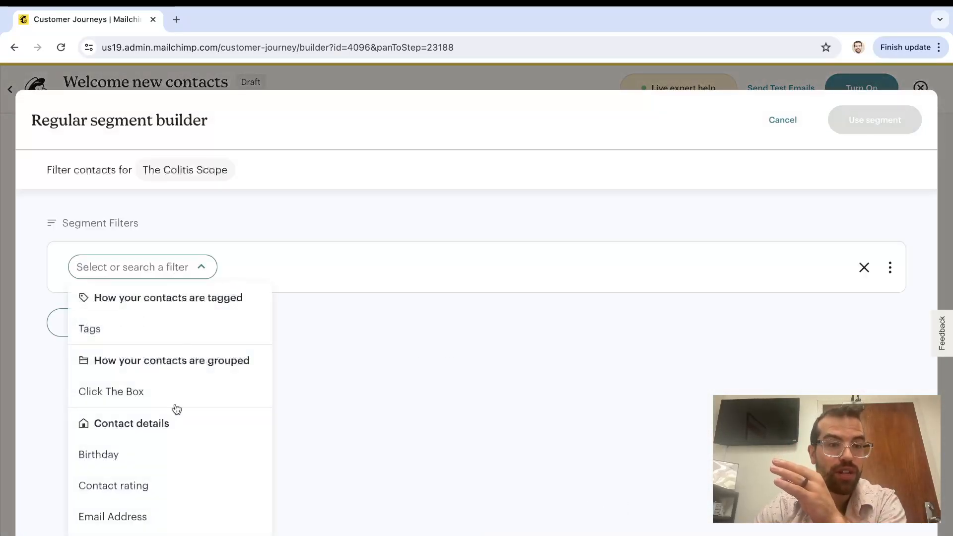
scroll(175, 407, down, 5)
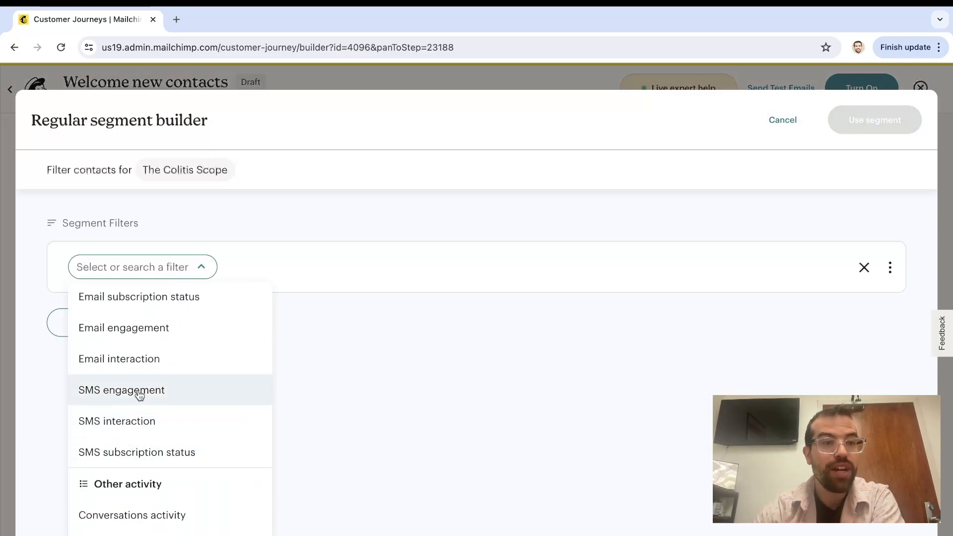
scroll(140, 394, up, 1)
scroll(139, 390, up, 5)
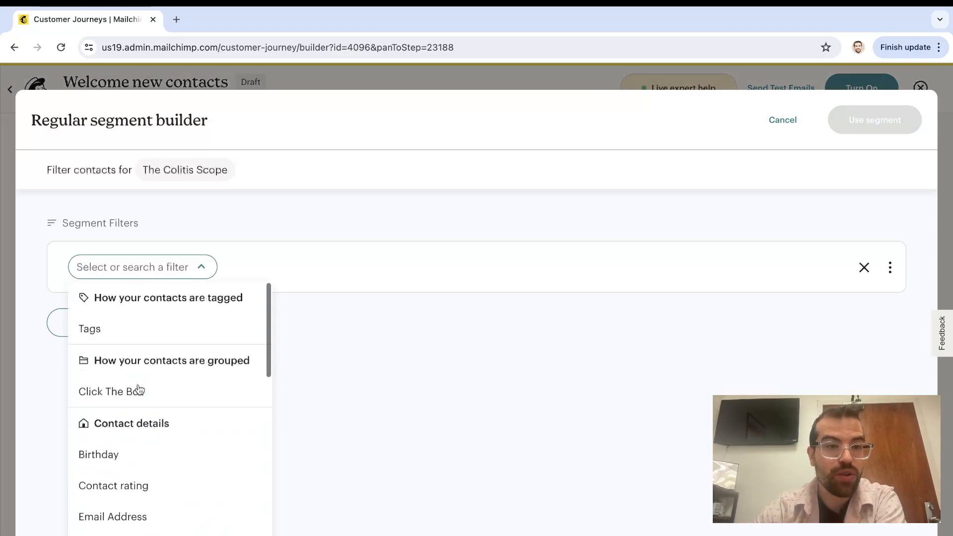
scroll(140, 389, down, 4)
scroll(139, 389, down, 5)
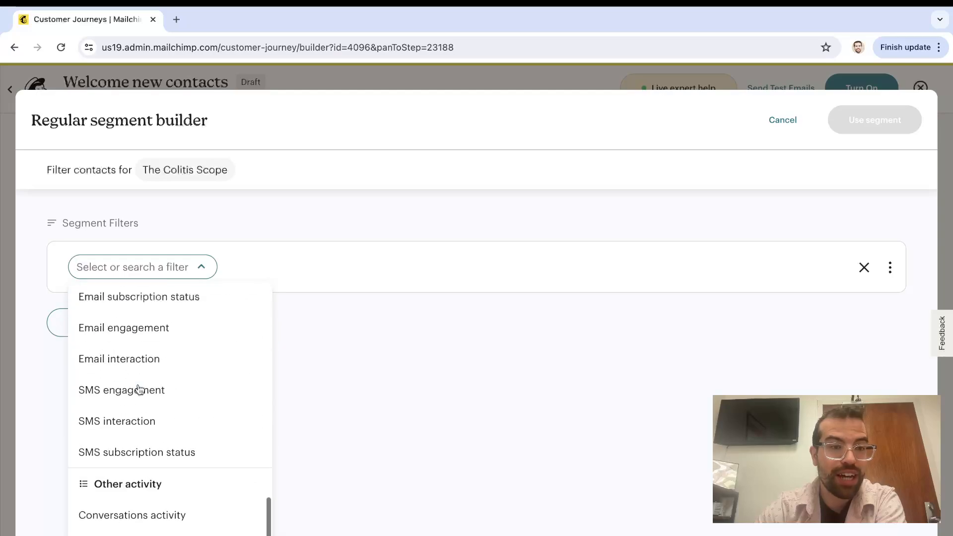
scroll(140, 390, up, 3)
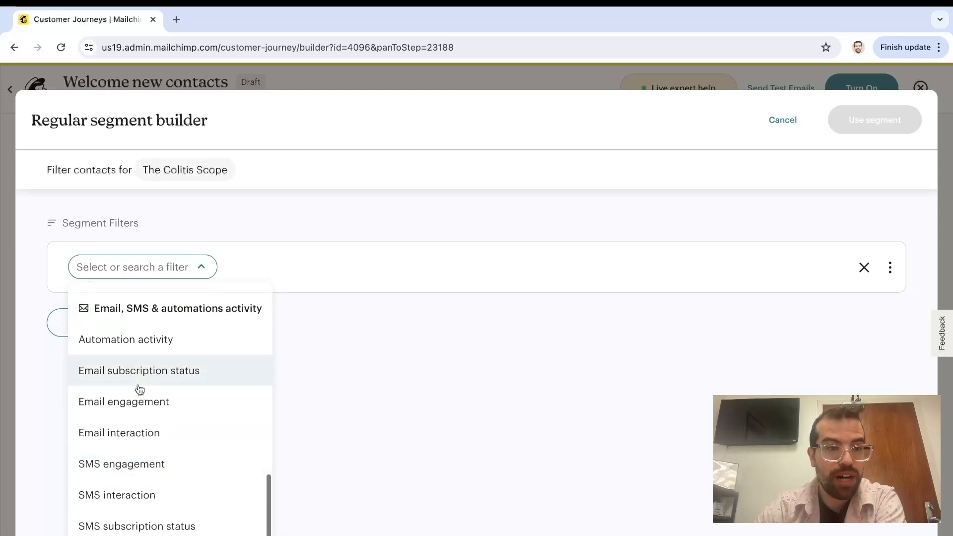
click(130, 441)
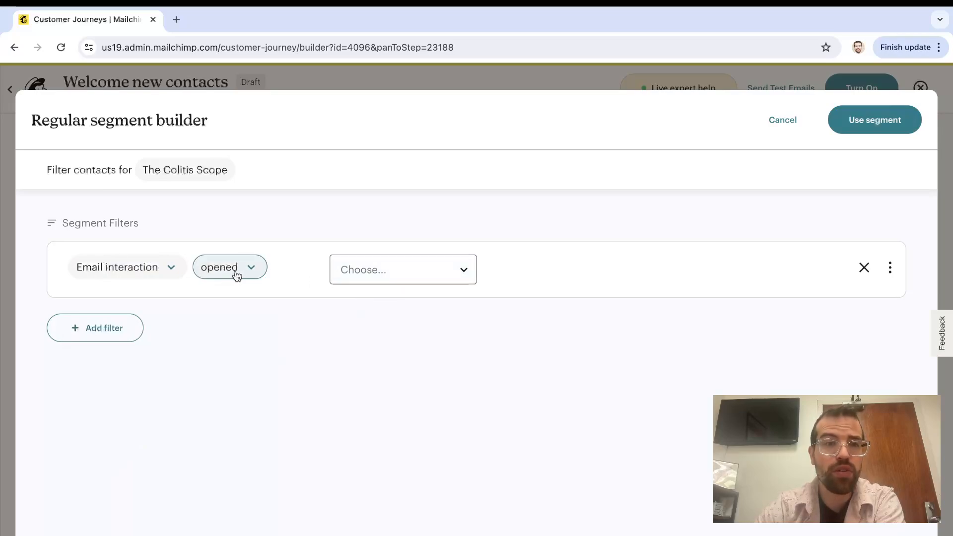
click(382, 271)
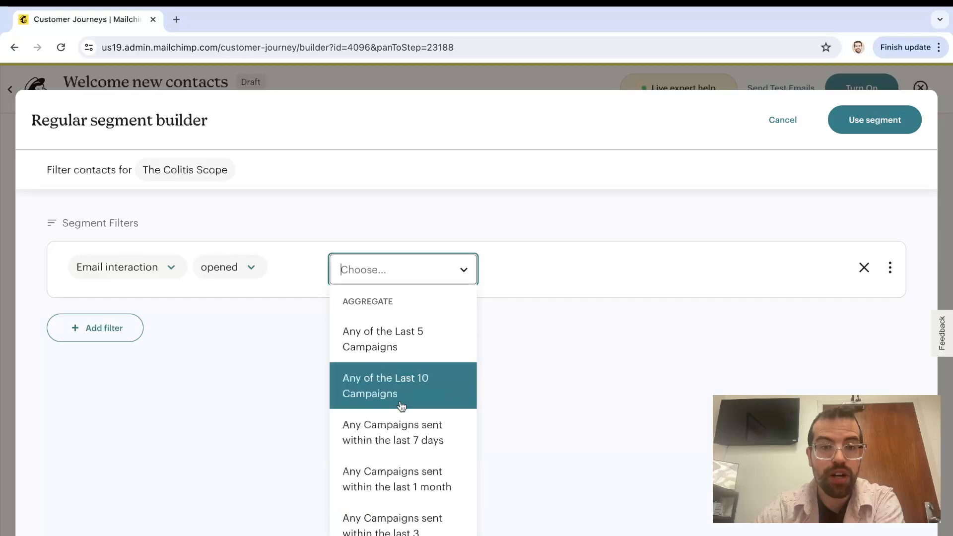
click(401, 484)
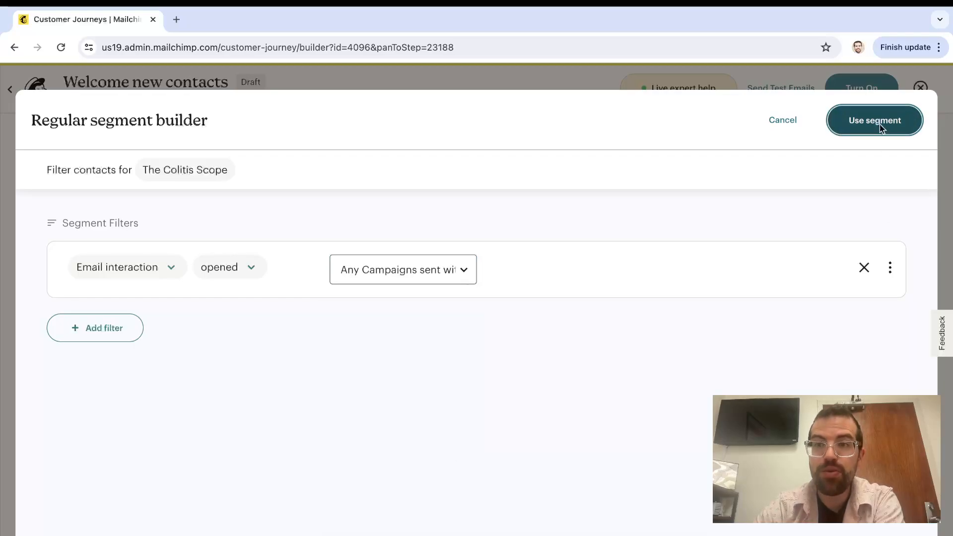
click(880, 124)
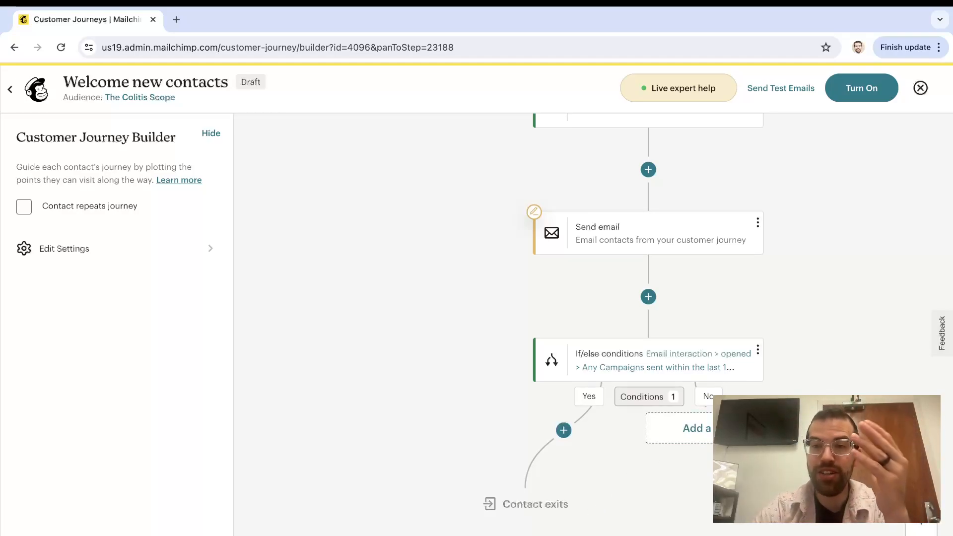
Add a Send email step to the If/else No branch
click(734, 428)
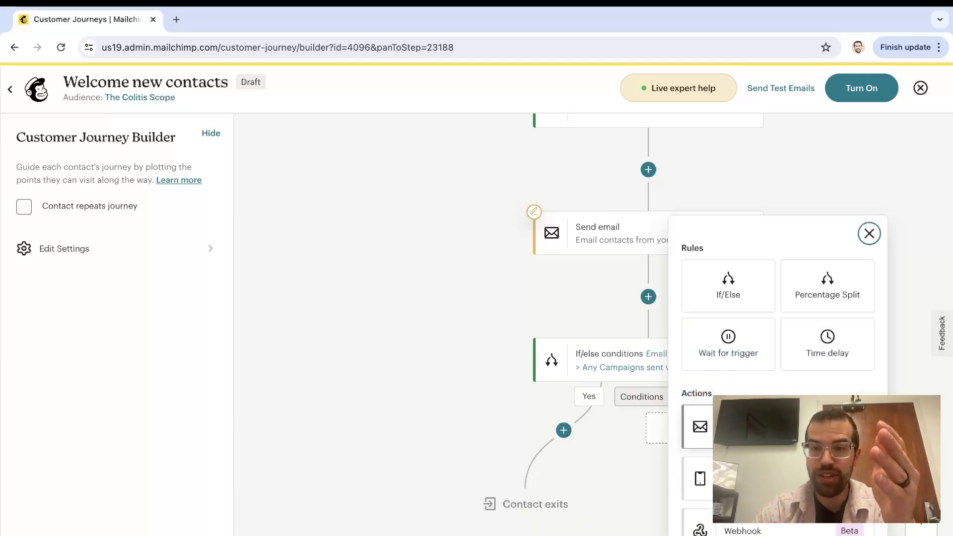
click(700, 427)
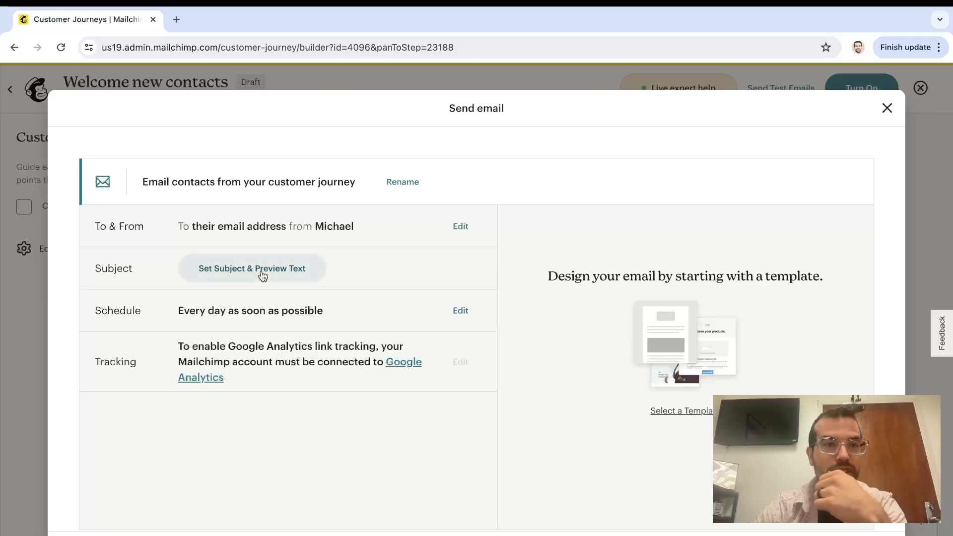
click(262, 274)
Set the subject to 'Hey you didn't open our last email' with the suggested preview text
click(232, 350)
text(Hey you di)
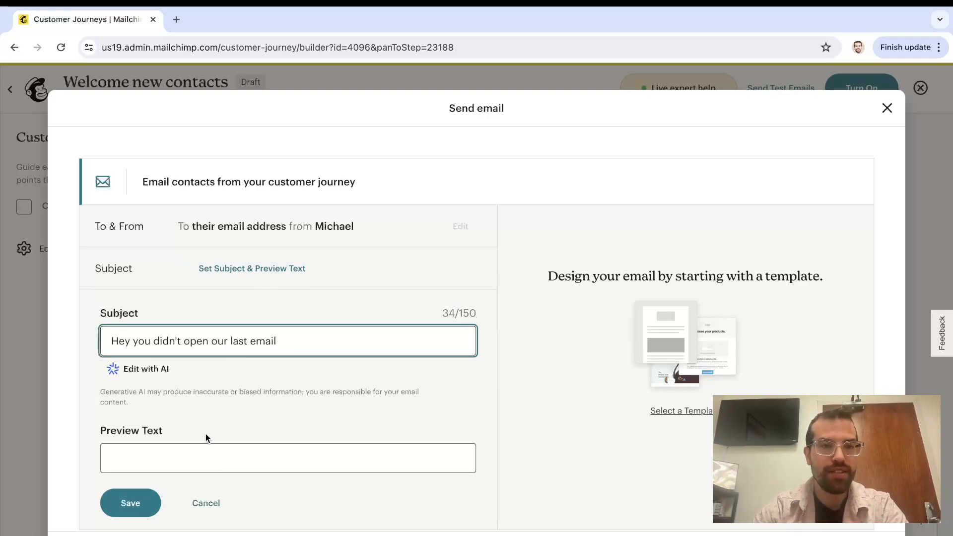
click(206, 449)
click(225, 337)
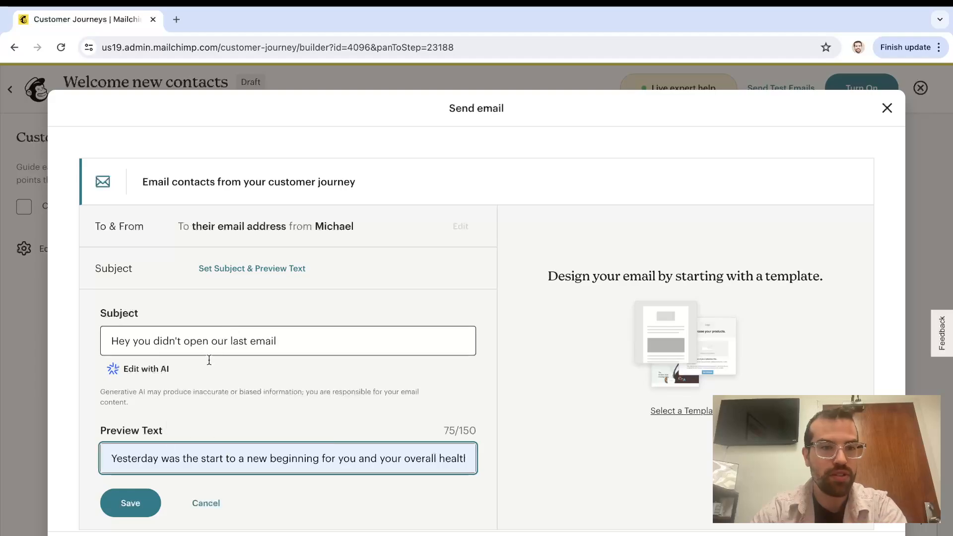
click(134, 503)
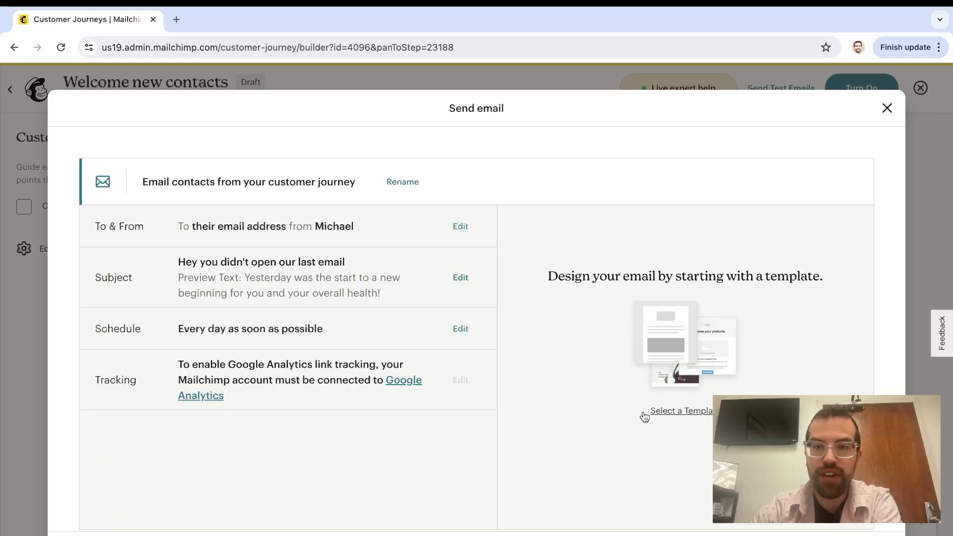
click(685, 415)
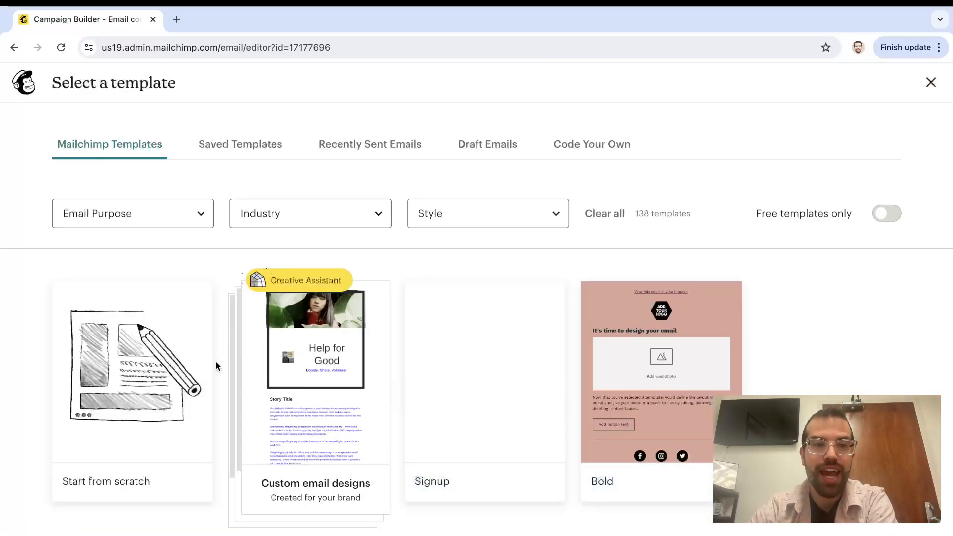
Use the Start from scratch design for the No-branch email and save back to the journey
click(132, 392)
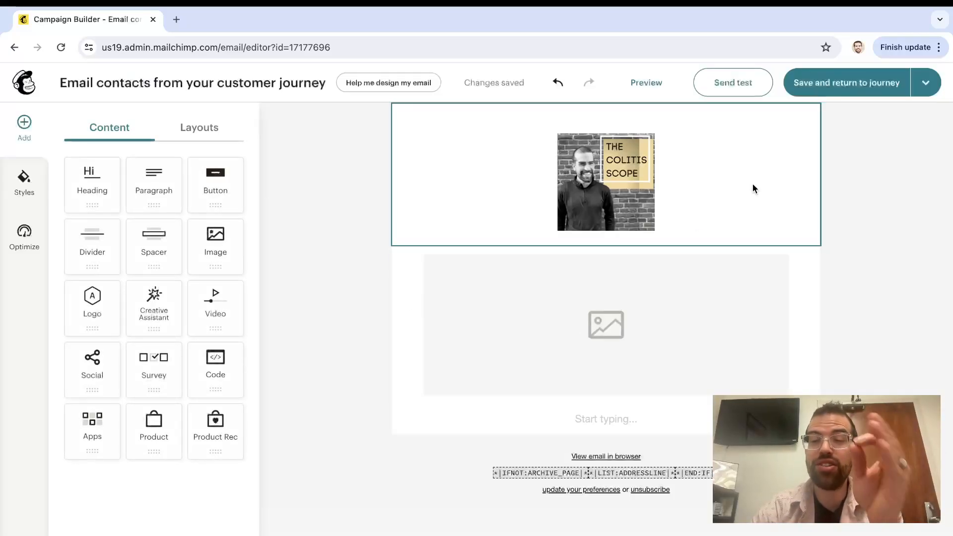
click(866, 91)
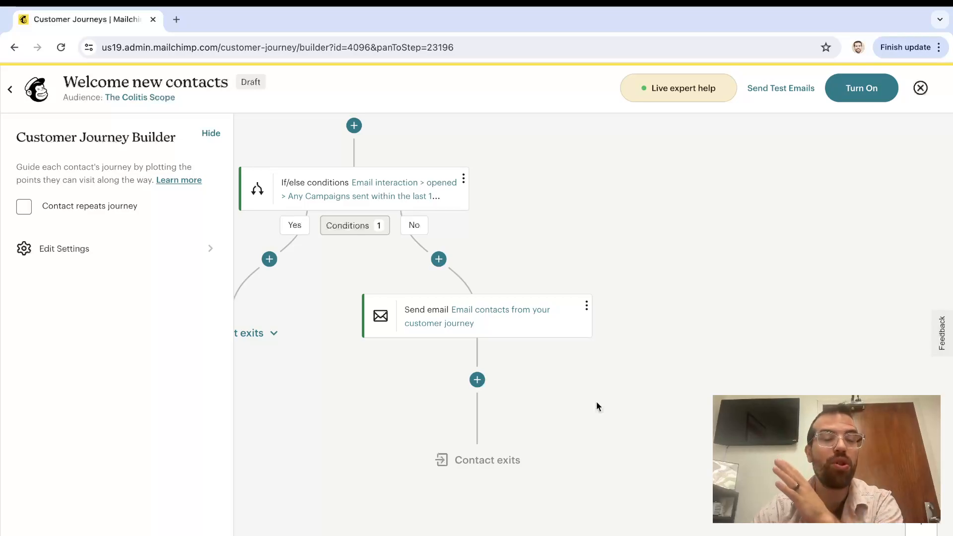
scroll(596, 406, up, 9)
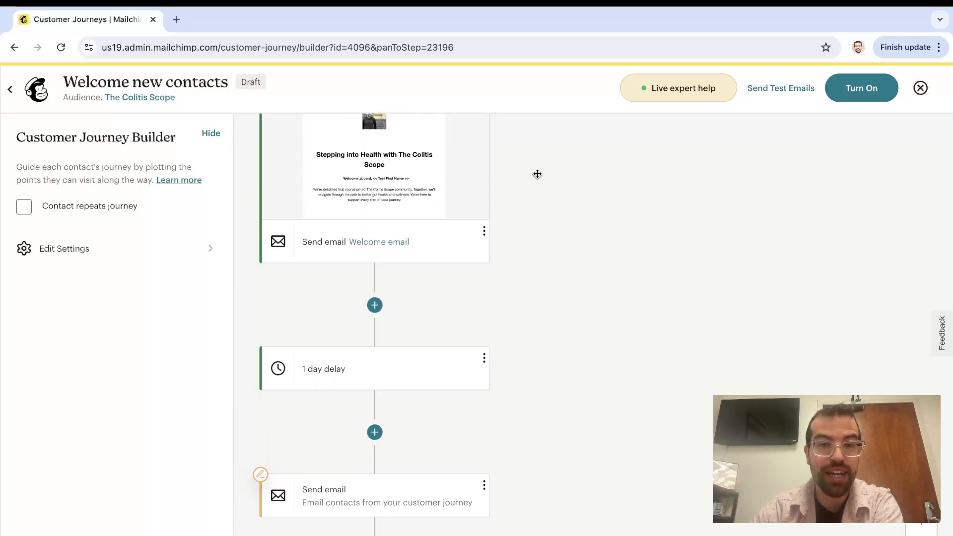
scroll(539, 230, down, 3)
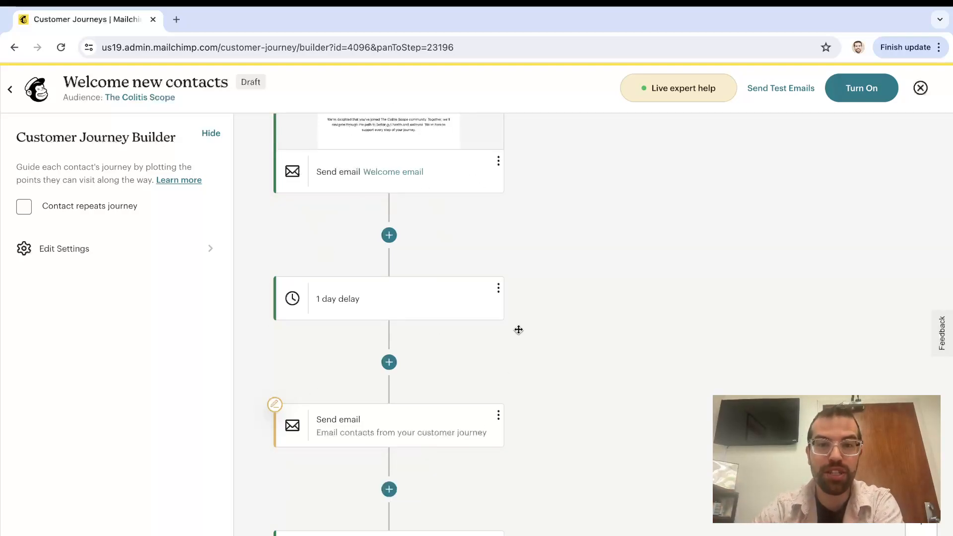
scroll(518, 329, down, 3)
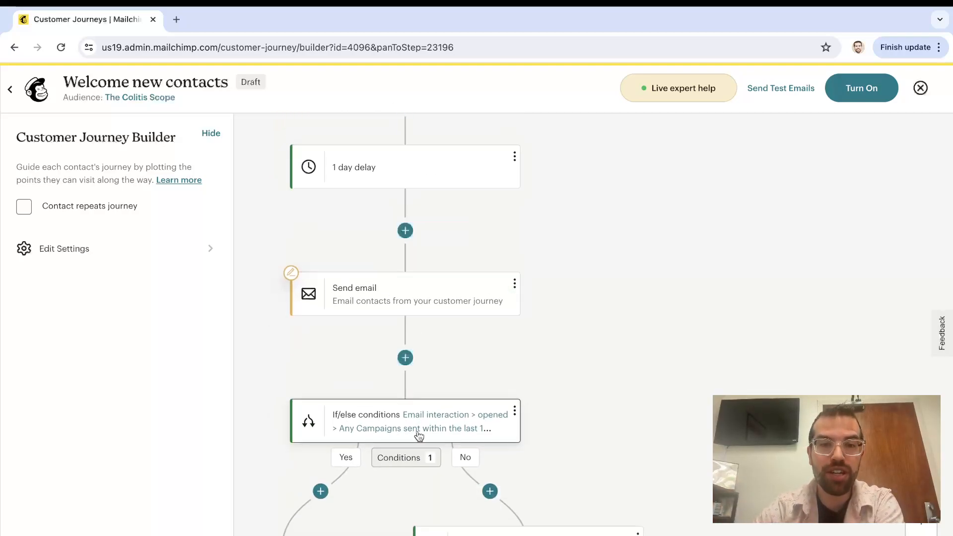
scroll(419, 436, down, 4)
Add a Percentage Split after the No-branch email, keeping A 50% and B 50%
click(545, 443)
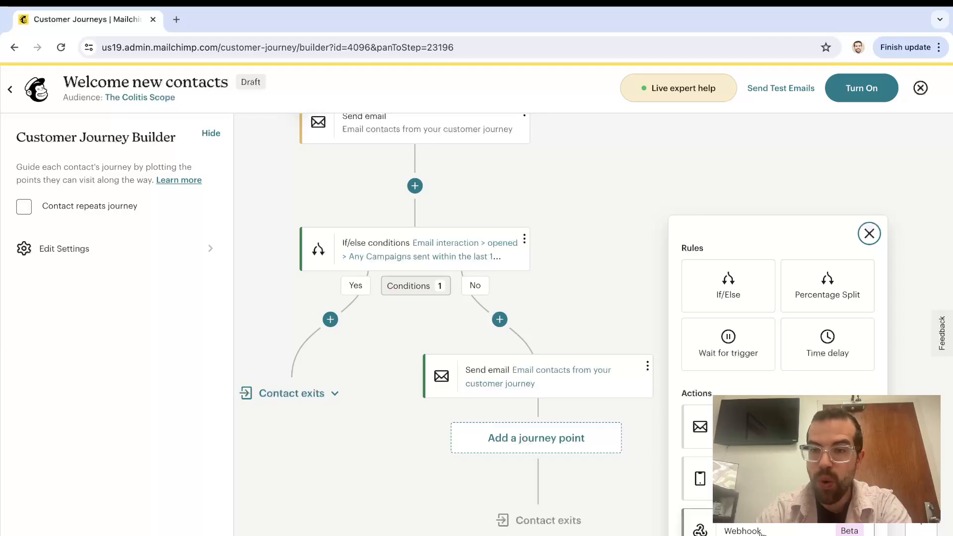
scroll(761, 531, down, 4)
scroll(778, 378, down, 5)
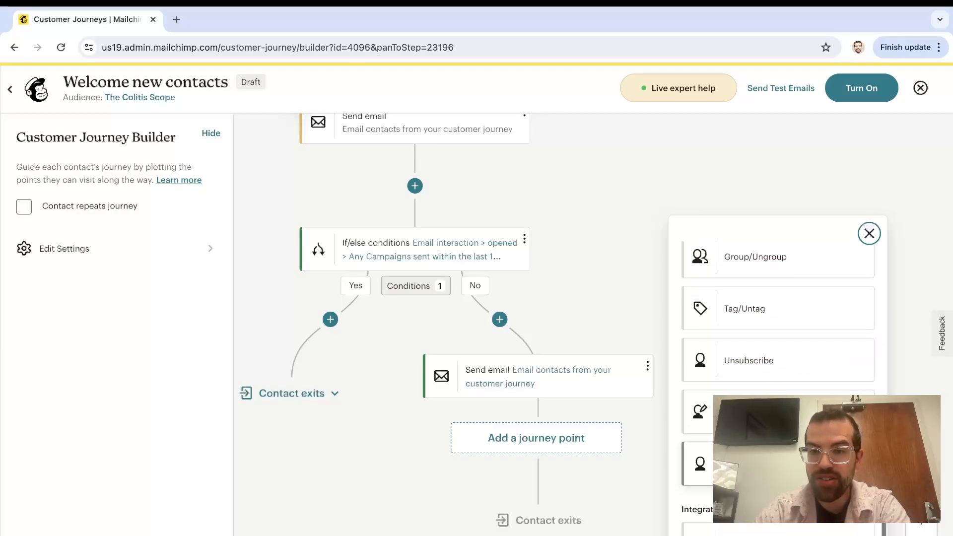
scroll(778, 378, up, 8)
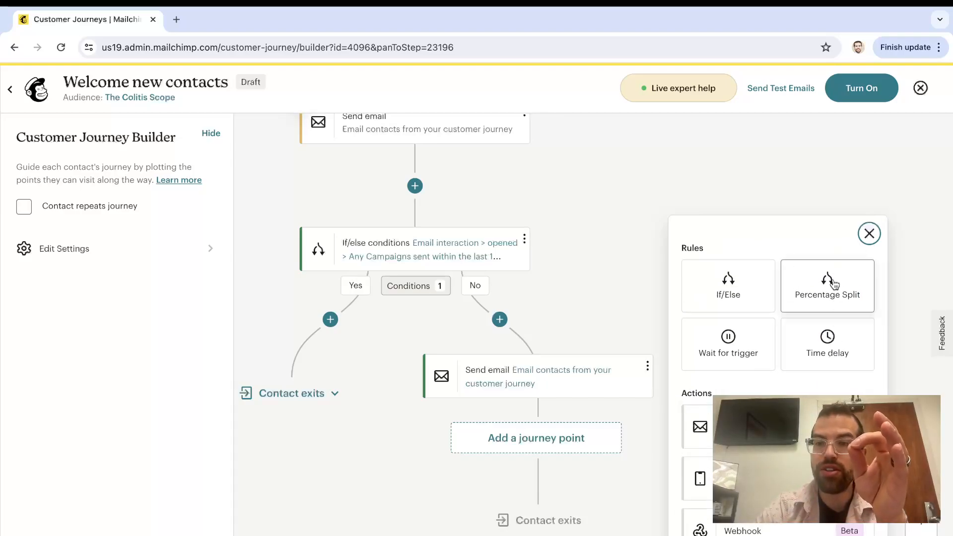
click(834, 284)
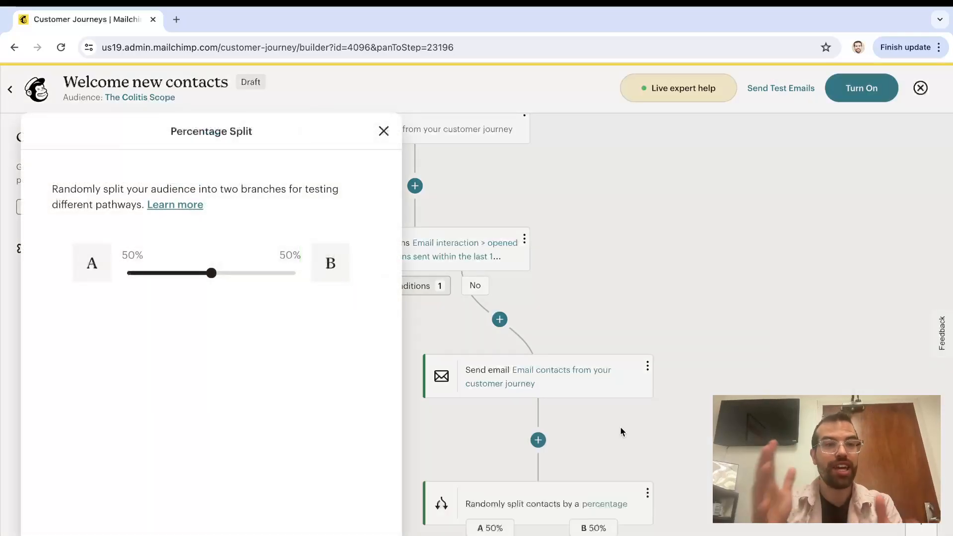
click(585, 470)
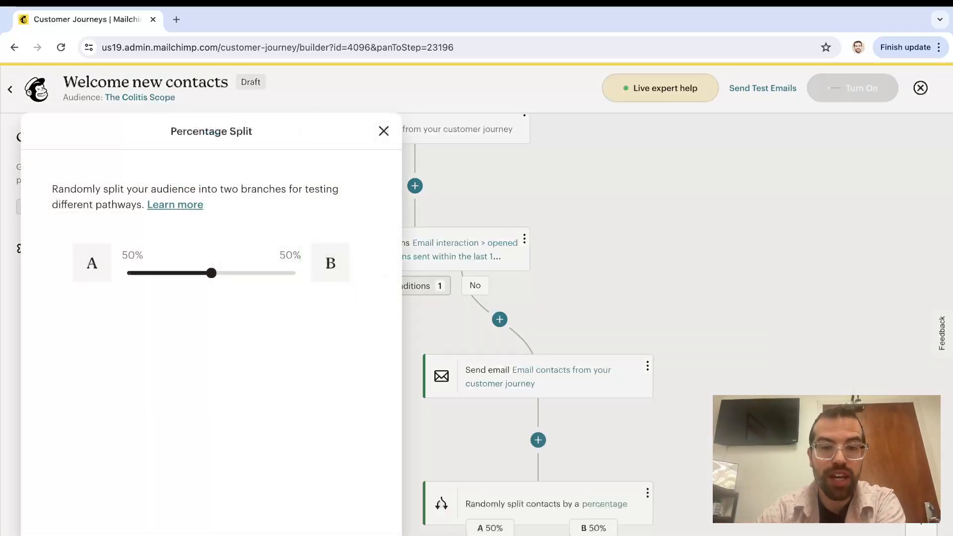
scroll(586, 470, down, 5)
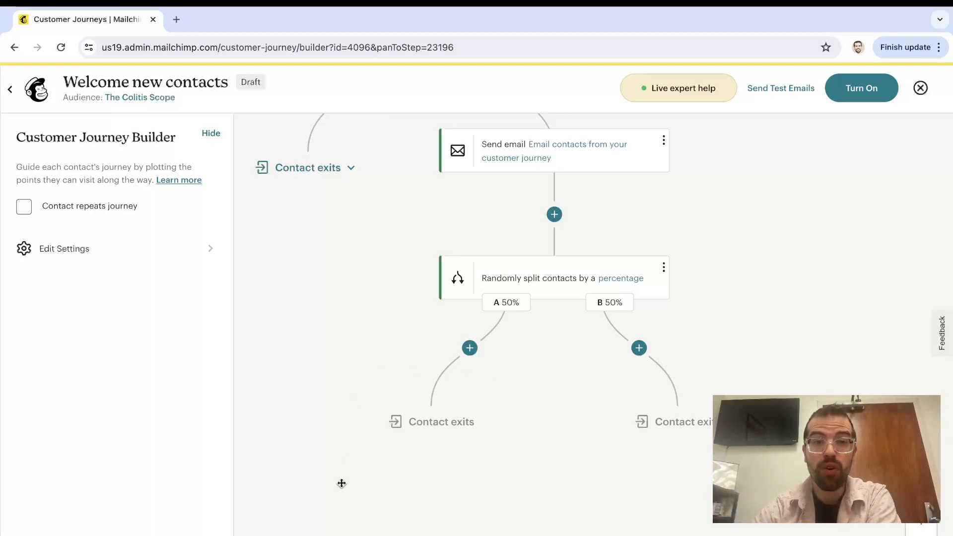
scroll(525, 343, up, 10)
scroll(525, 346, up, 1)
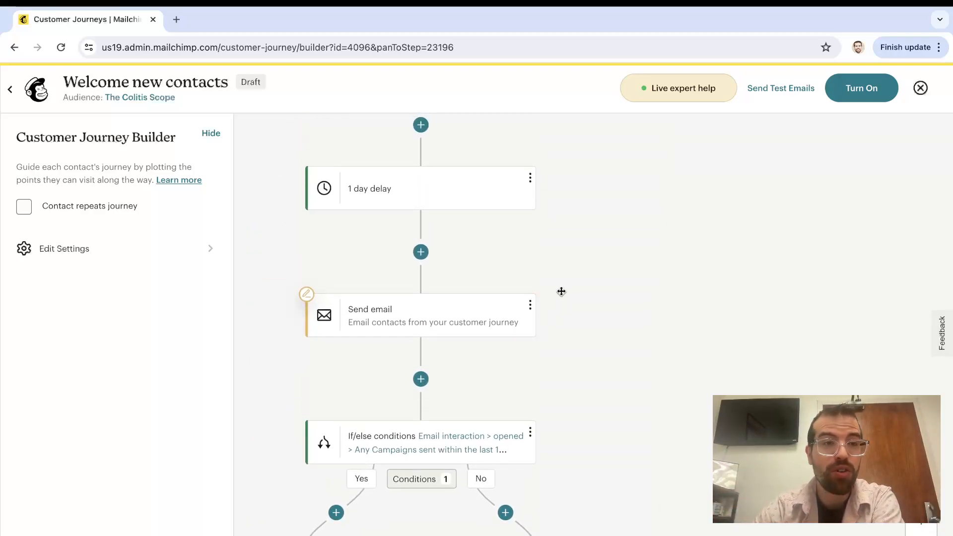
scroll(561, 291, up, 8)
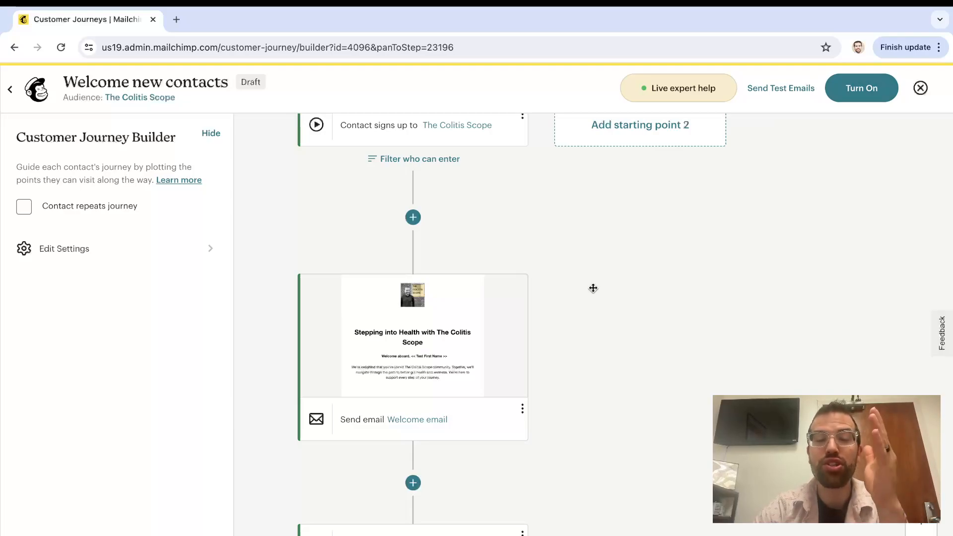
scroll(551, 246, up, 2)
scroll(551, 246, up, 2)
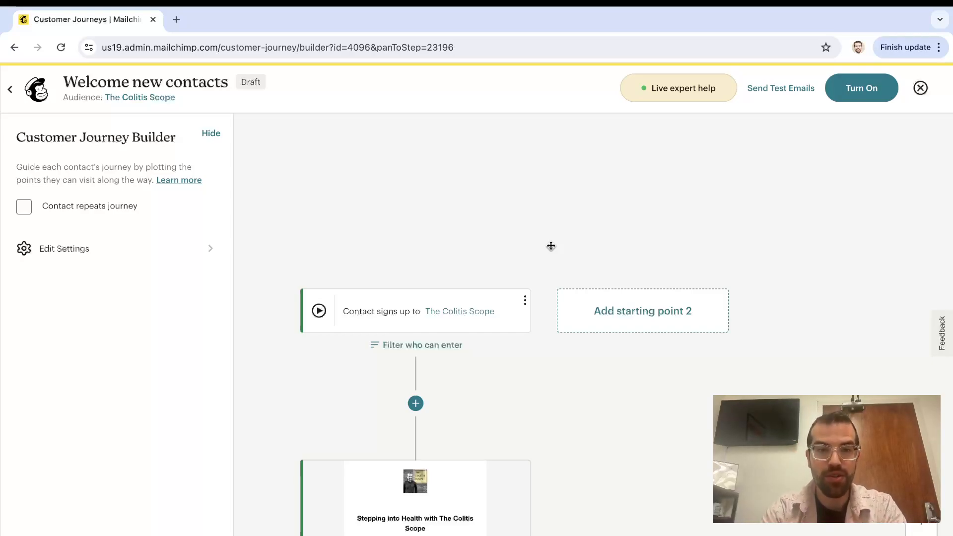
scroll(551, 246, down, 5)
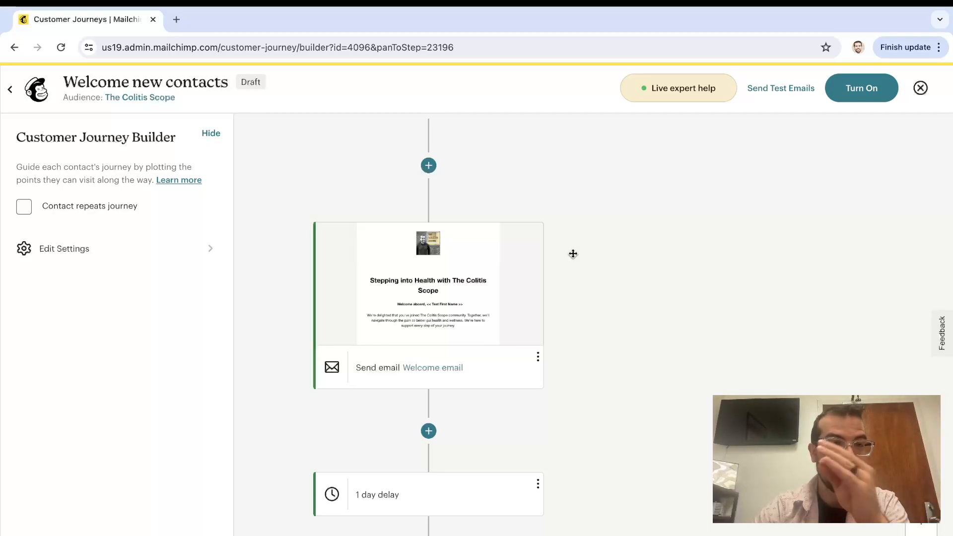
Exit the builder, browse Pre-built journeys and Transactional email, then return to Pre-built journeys
click(10, 89)
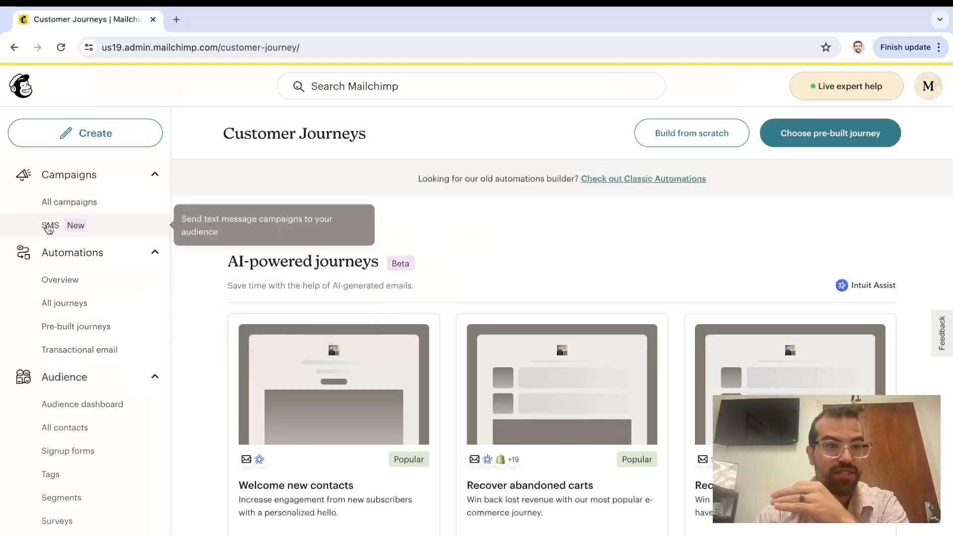
click(80, 327)
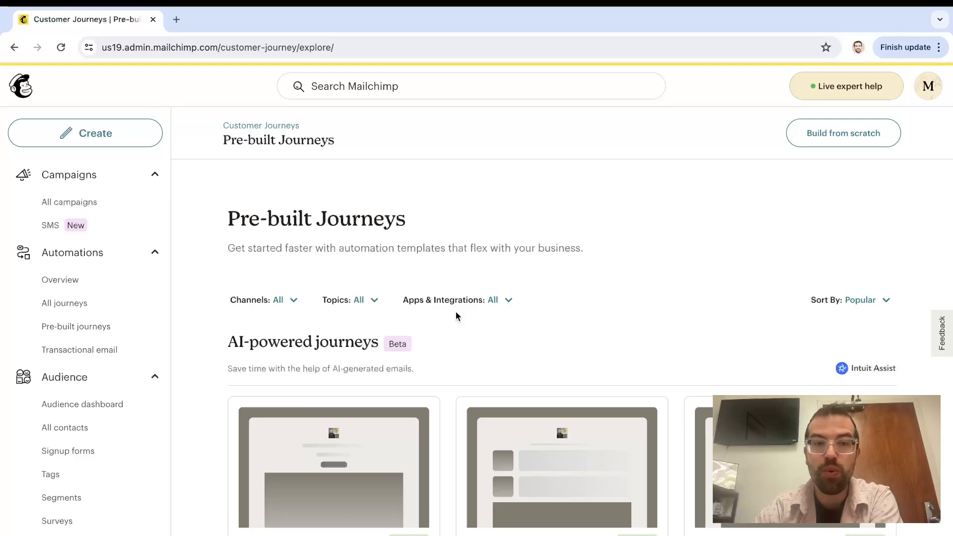
scroll(456, 312, down, 5)
scroll(456, 312, down, 5)
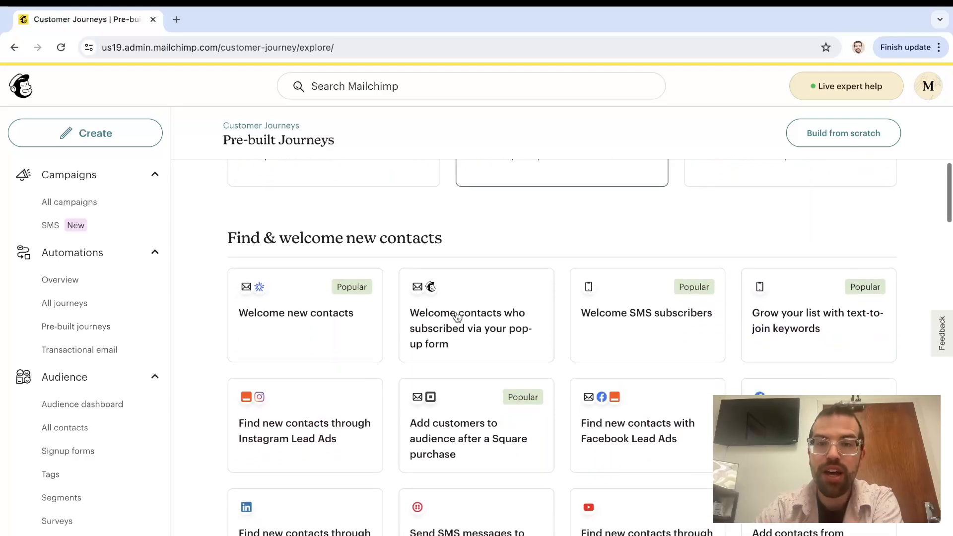
scroll(456, 316, down, 1)
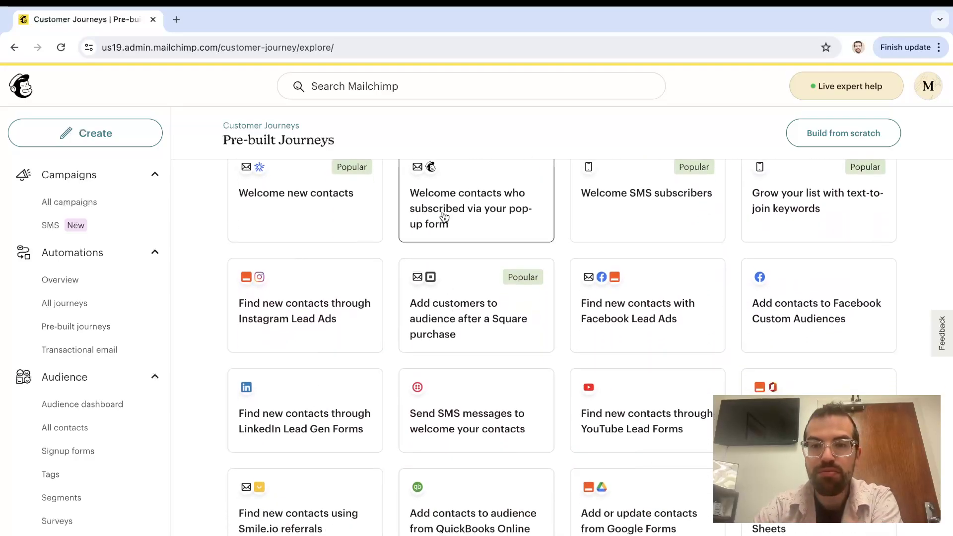
scroll(670, 450, down, 2)
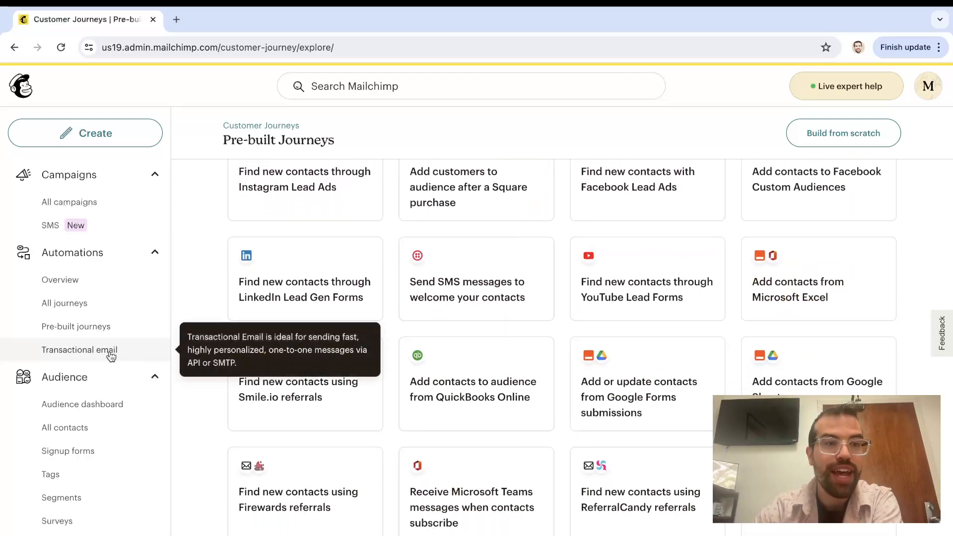
click(81, 350)
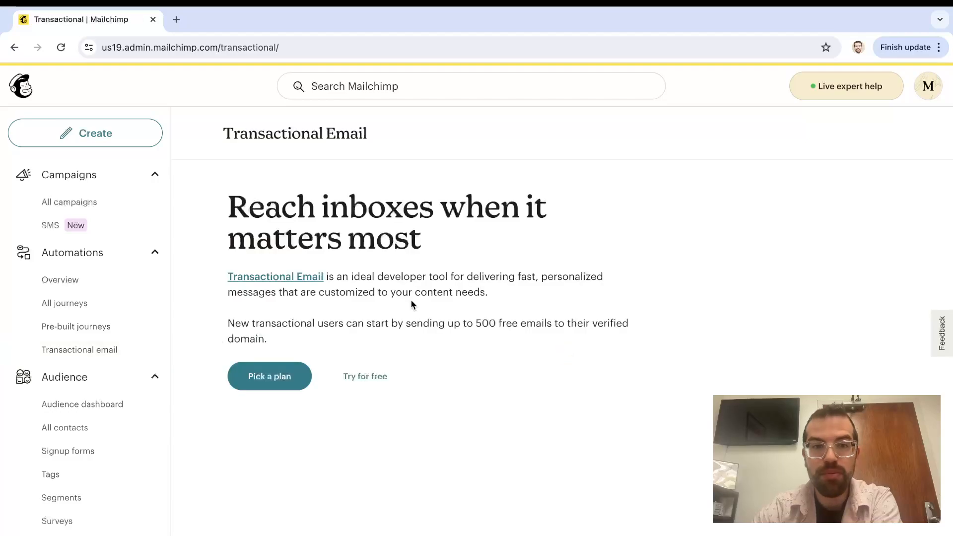
click(80, 327)
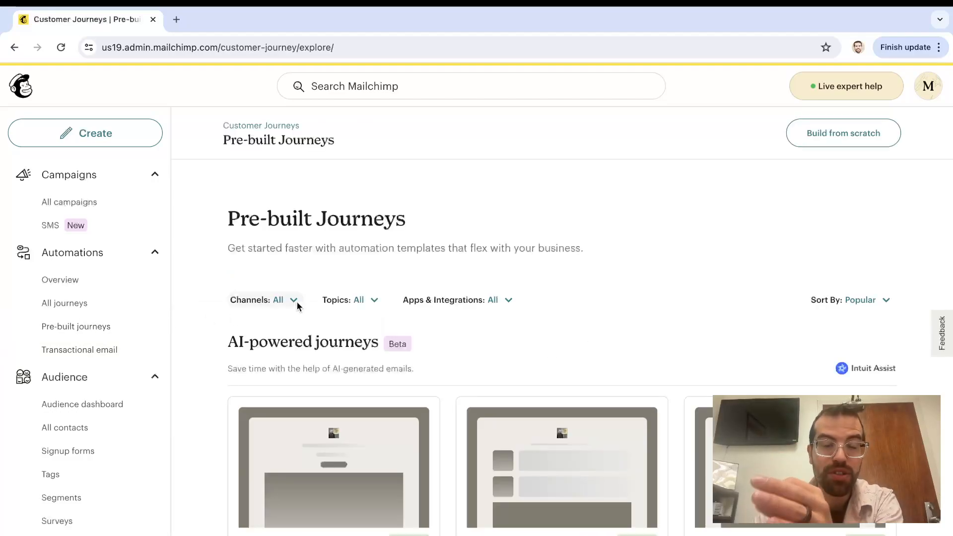